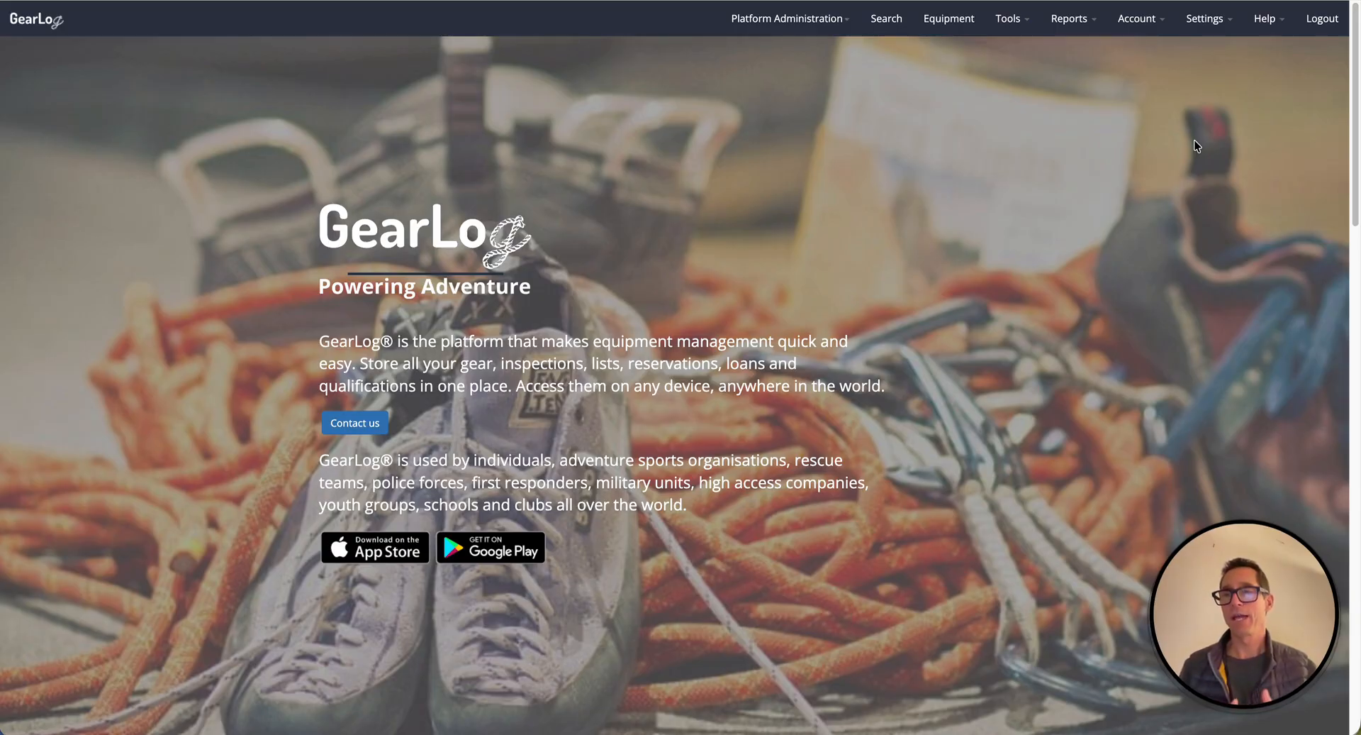
# Open the Sites settings page, then review the profile's word for 'Site' setting.
pyautogui.click(1205, 20)
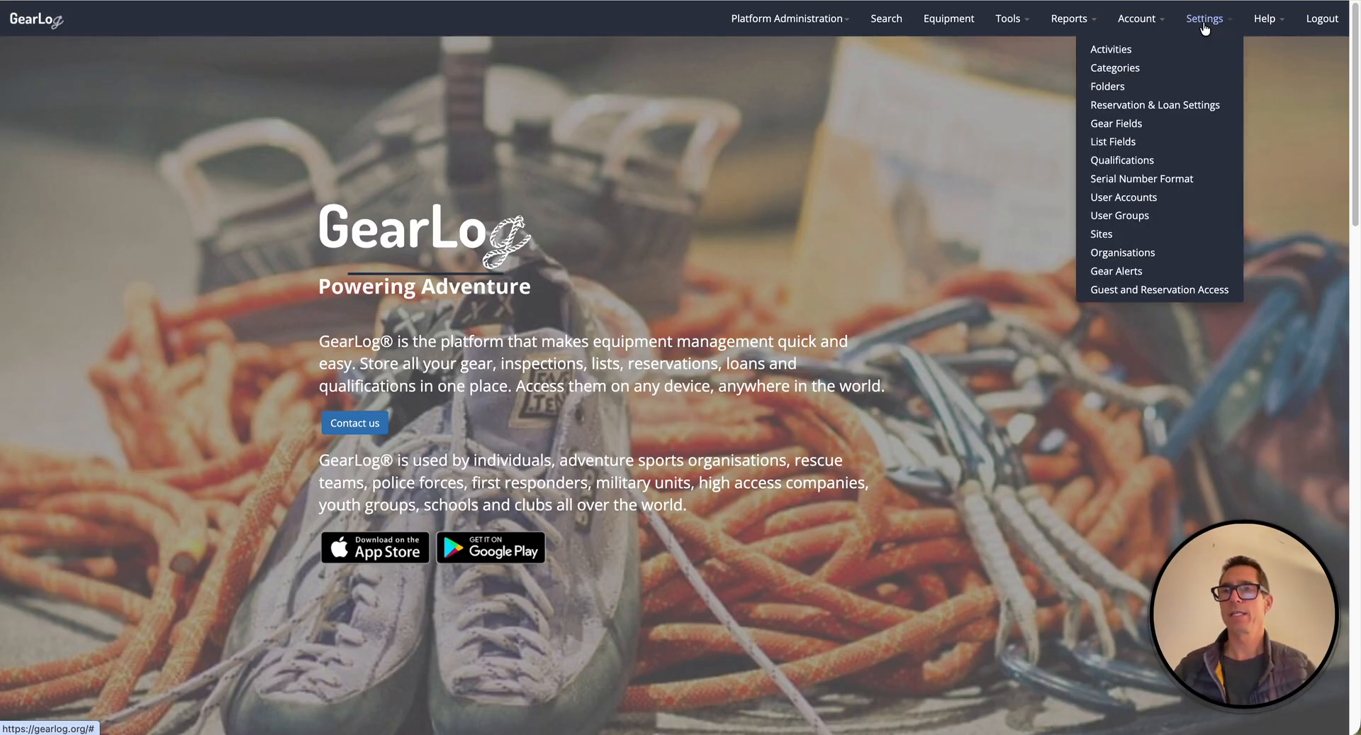
pyautogui.click(1101, 236)
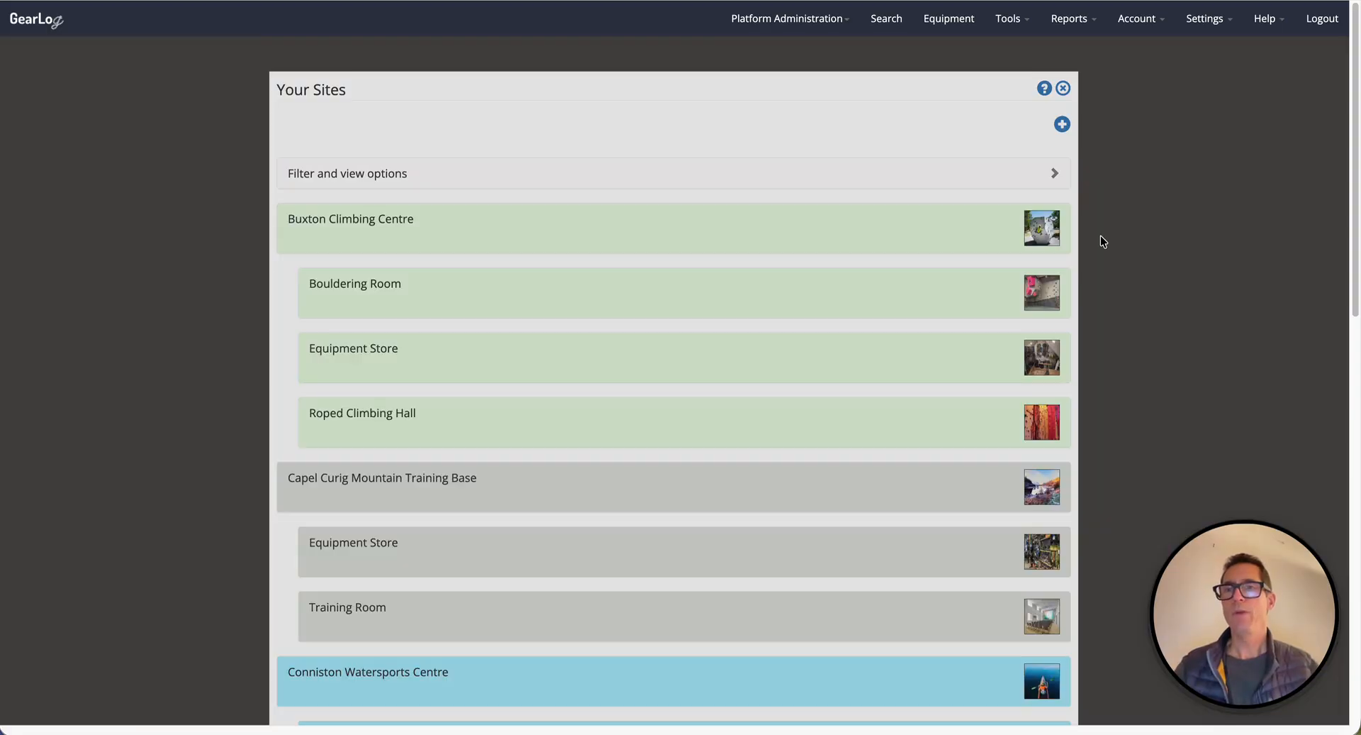
pyautogui.doubleClick(328, 90)
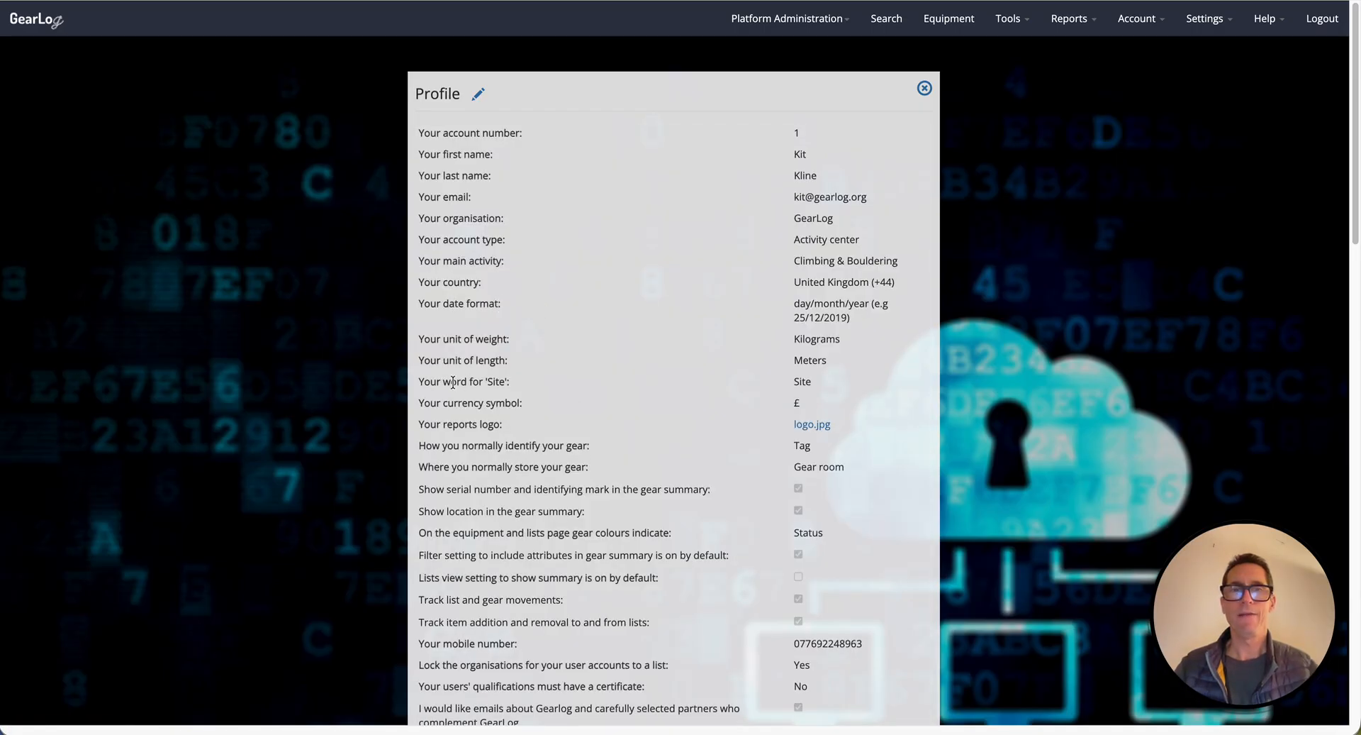
pyautogui.moveTo(437, 382); pyautogui.dragTo(556, 396)
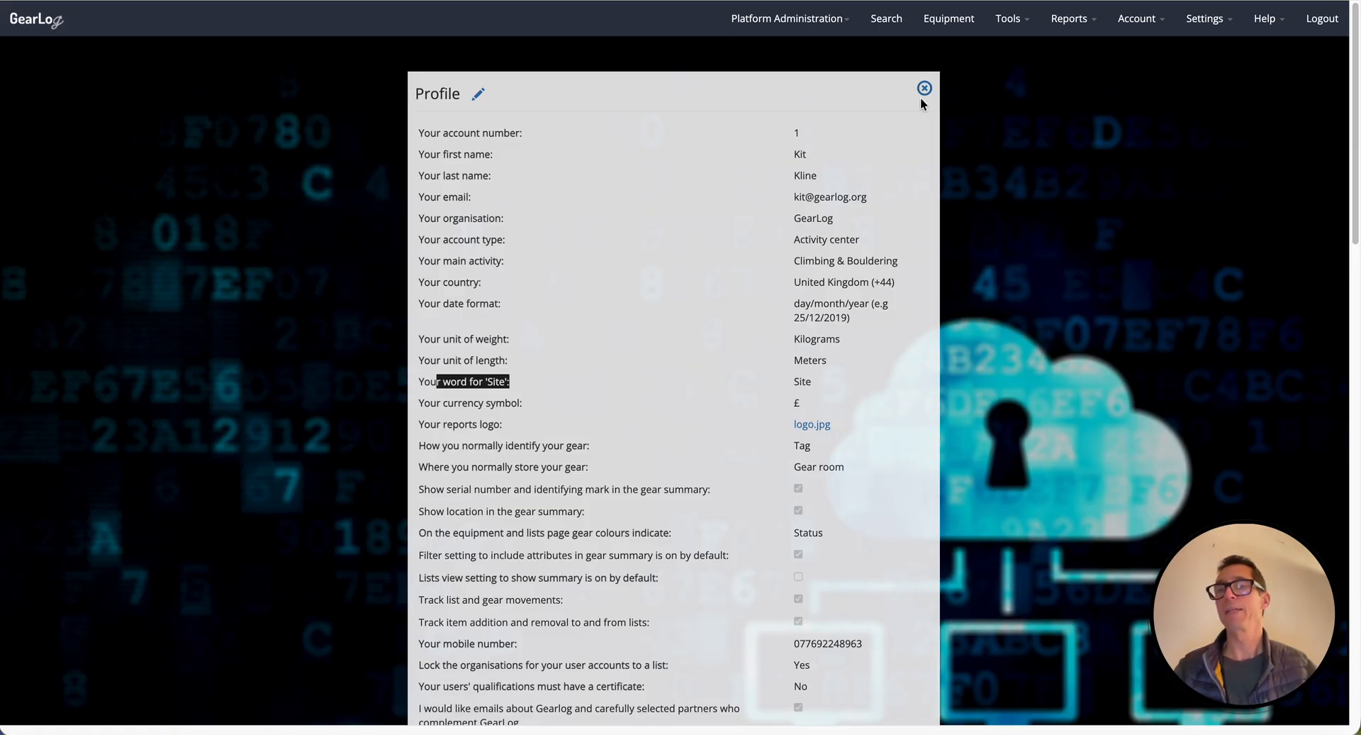
# Return to the Sites settings and expand and collapse the filter and view options.
pyautogui.moveTo(1202, 21)
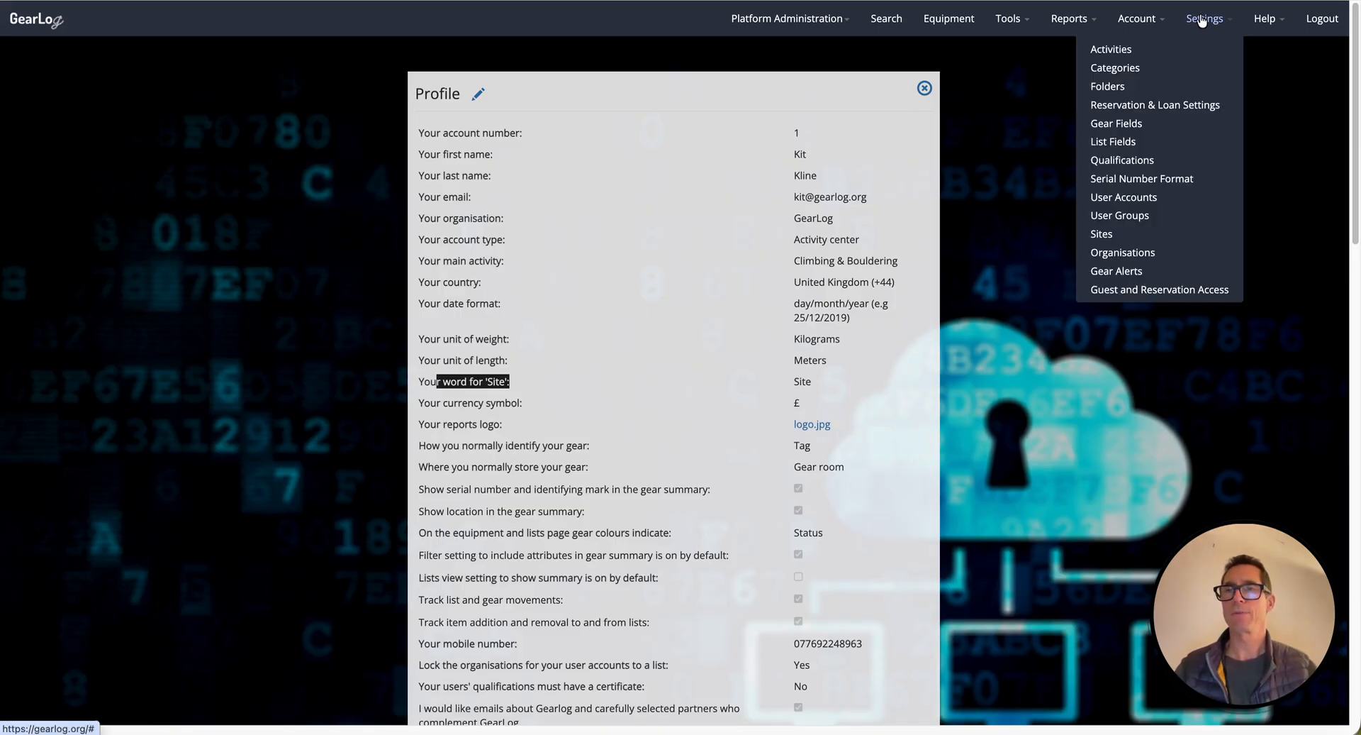
pyautogui.click(1101, 234)
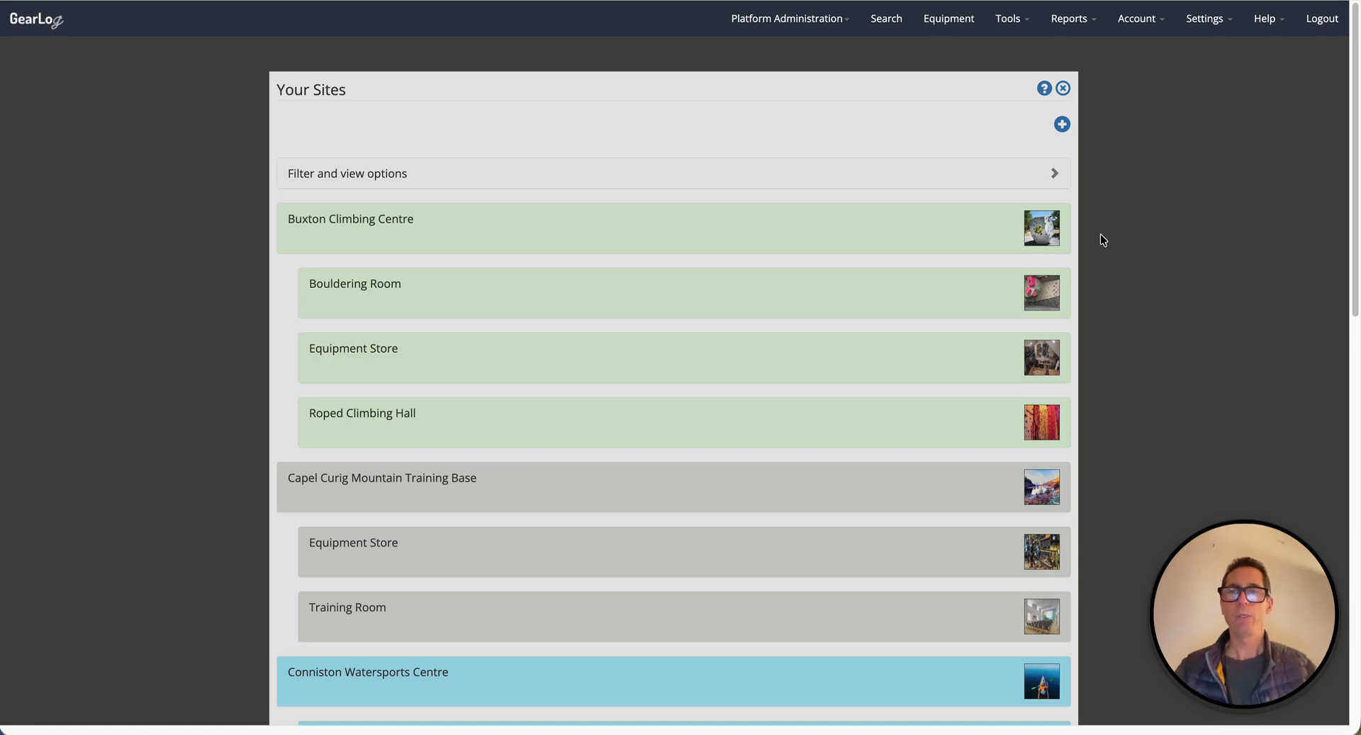
pyautogui.click(879, 175)
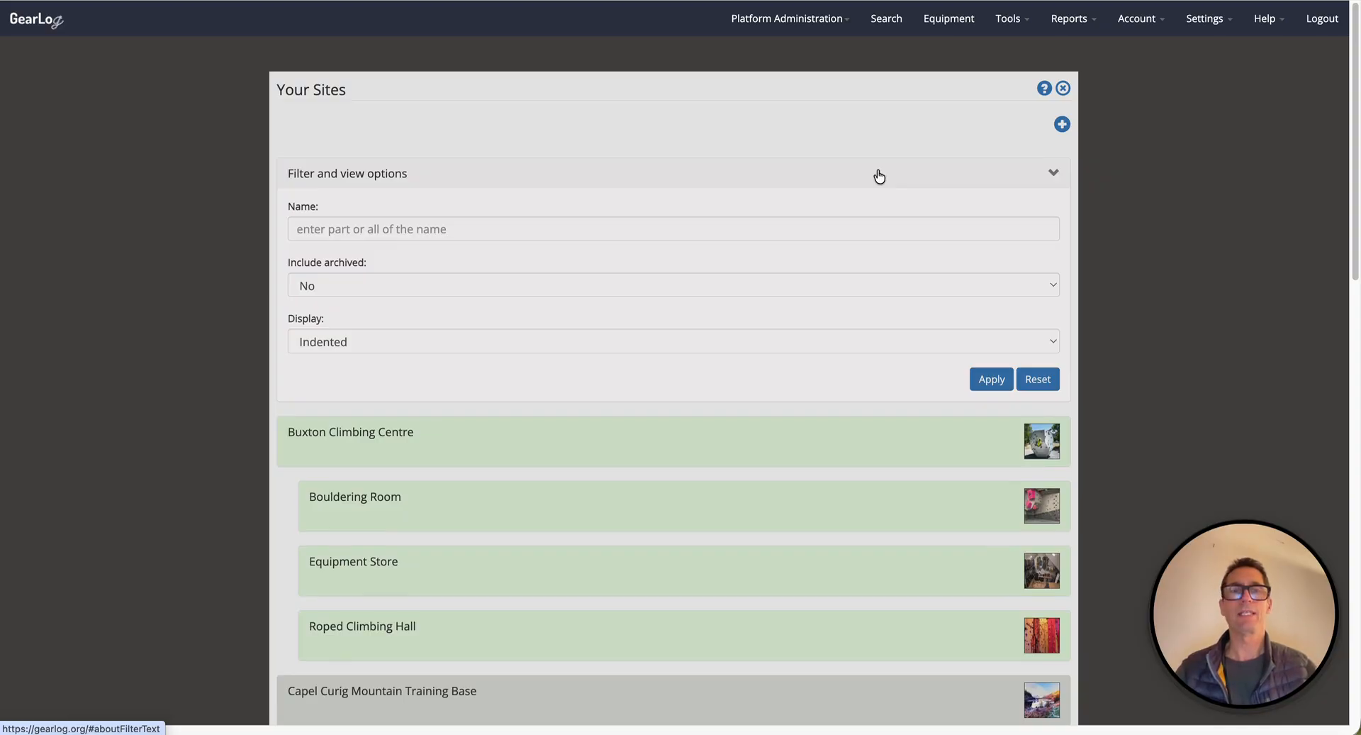
pyautogui.click(879, 175)
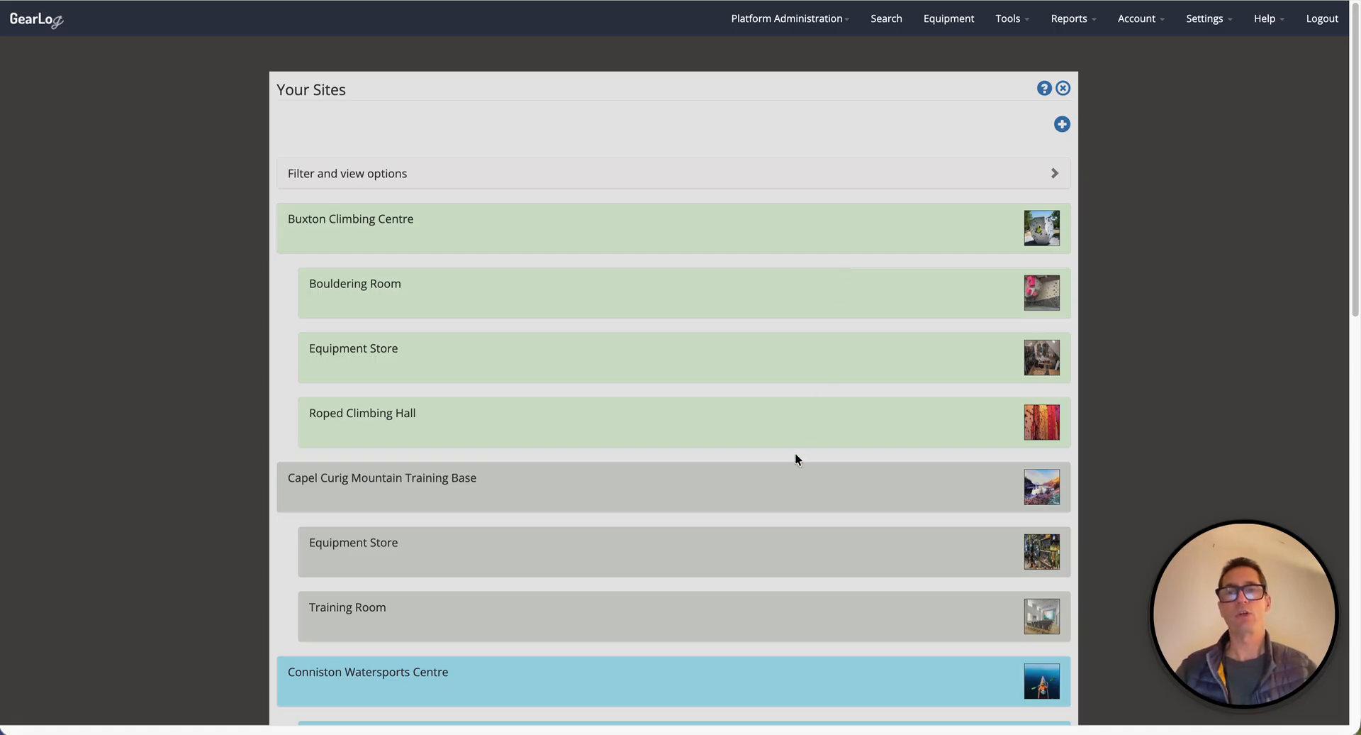
pyautogui.scroll(-1, 798, 445)
pyautogui.scroll(1, 797, 445)
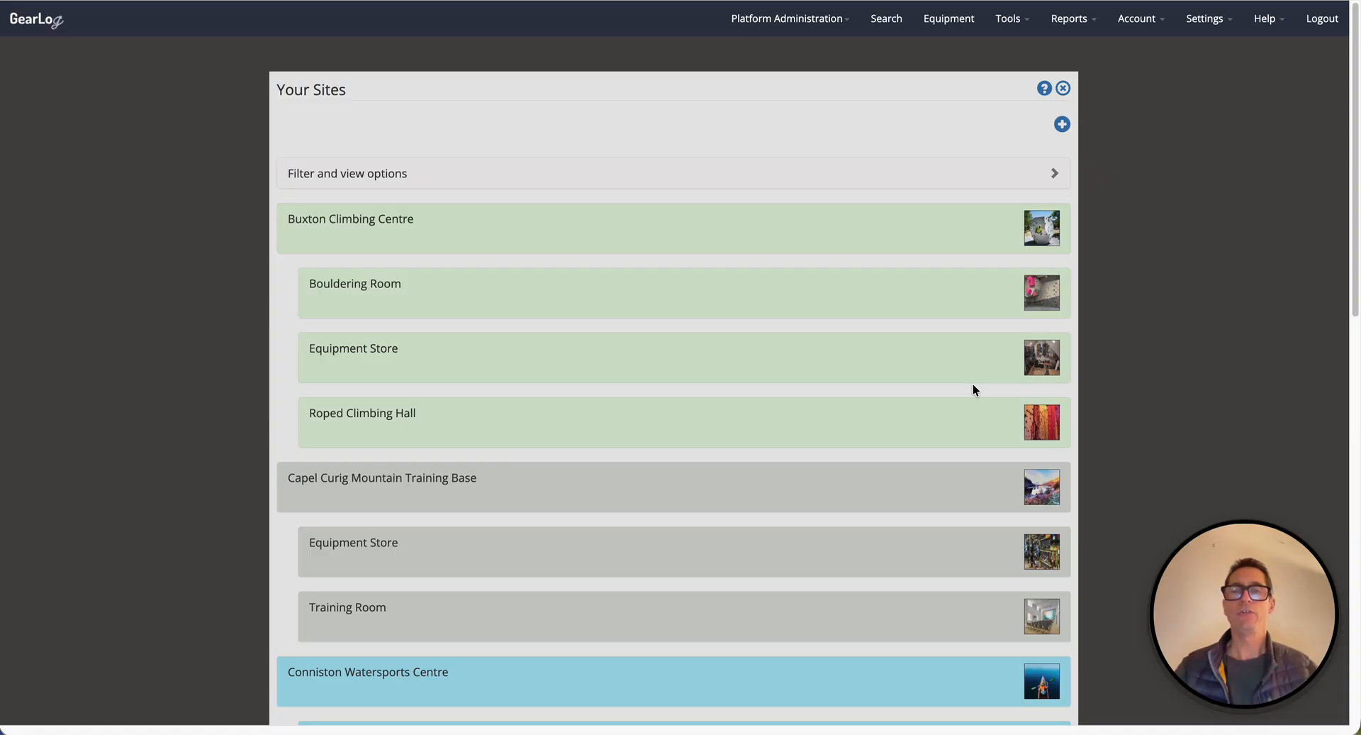
# Switch the sites list display from Indented to Nested.
pyautogui.click(607, 177)
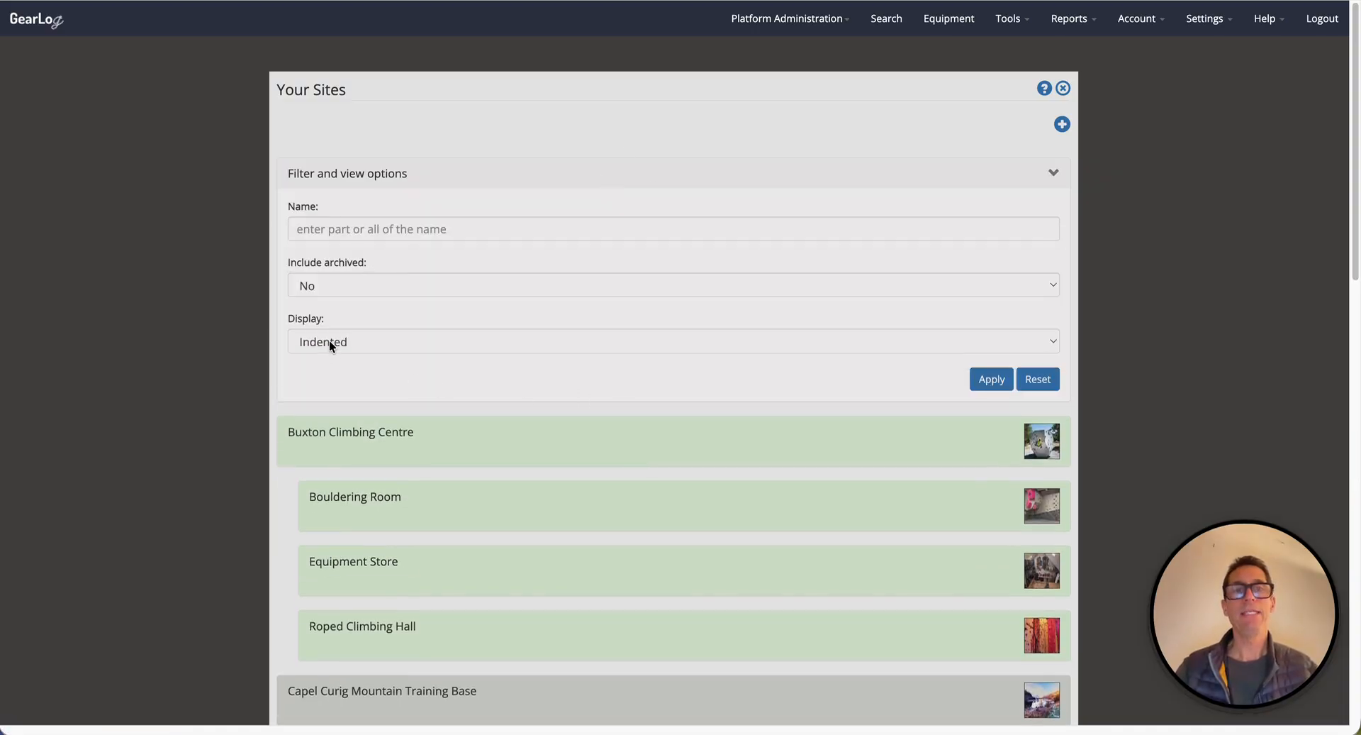
pyautogui.click(330, 343)
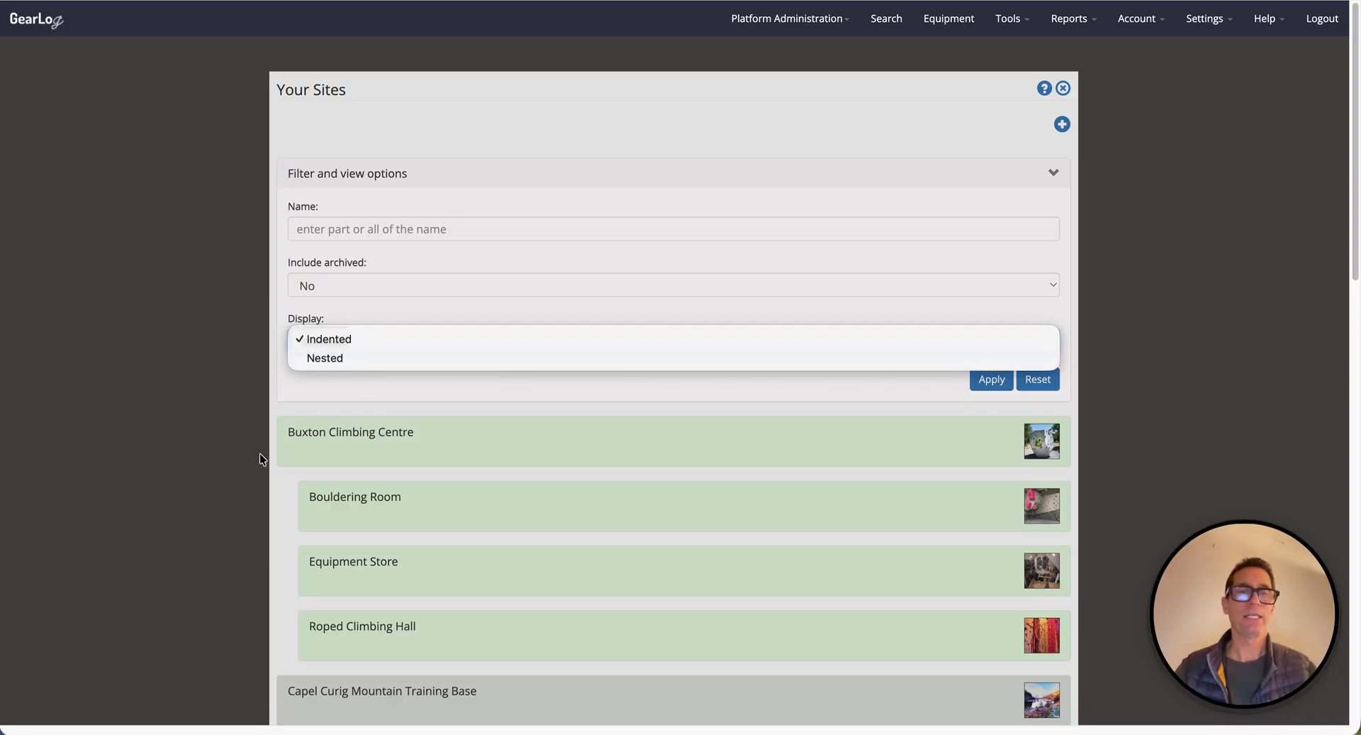
pyautogui.click(287, 475)
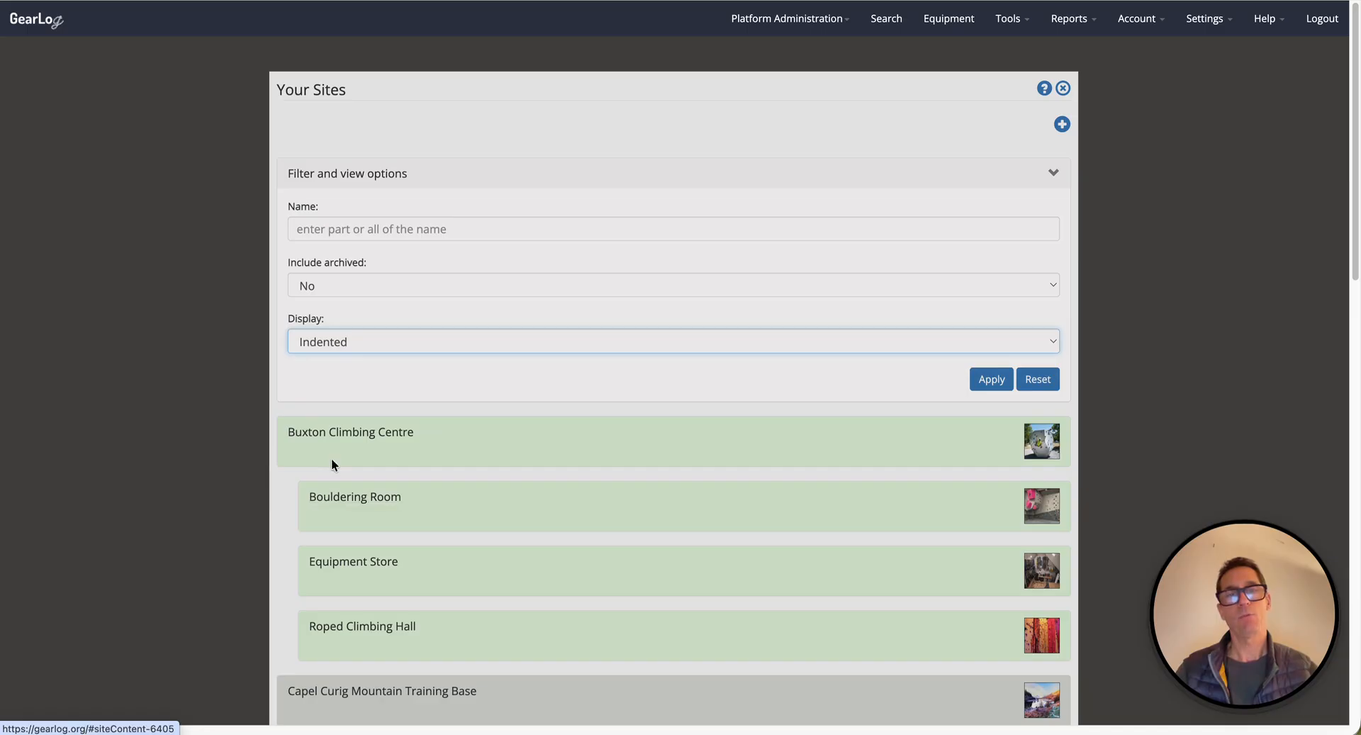
pyautogui.click(338, 355)
pyautogui.click(355, 356)
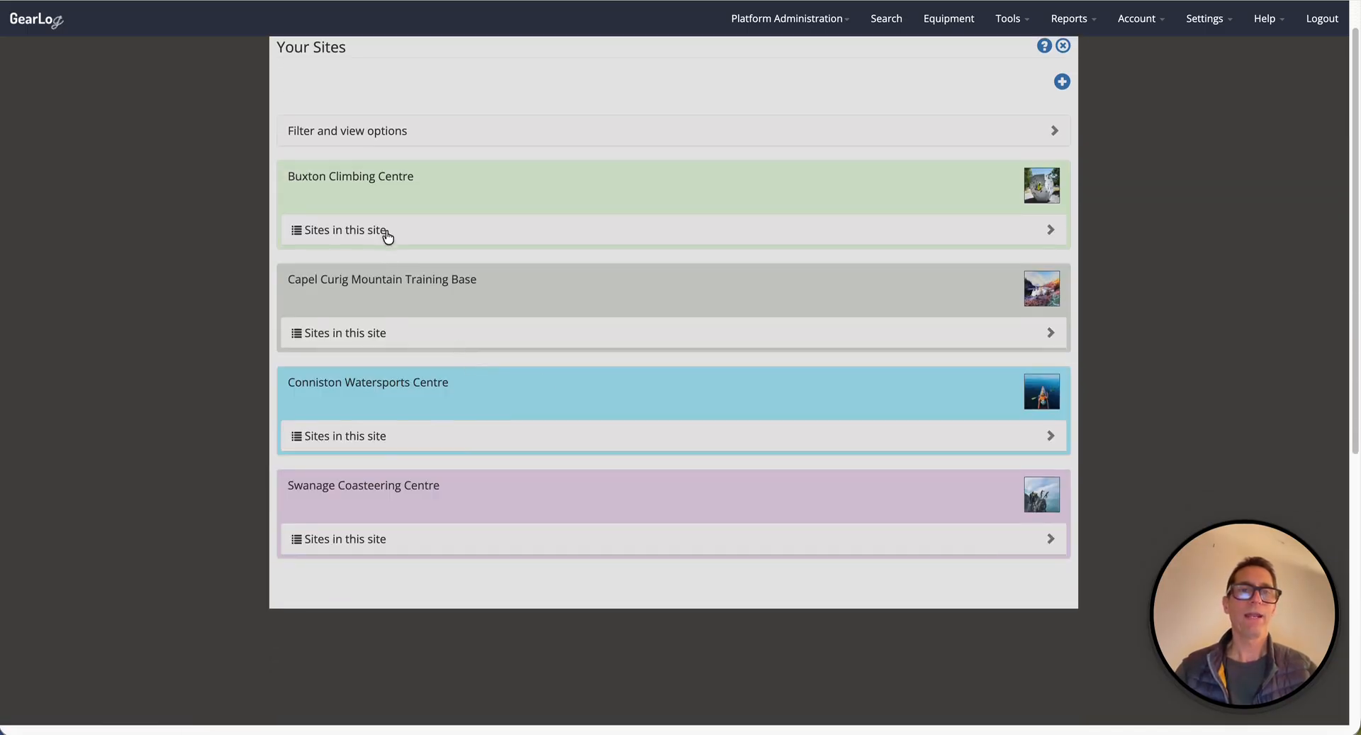
# Expand and collapse the sub-sites of Buxton Climbing Centre.
pyautogui.click(388, 236)
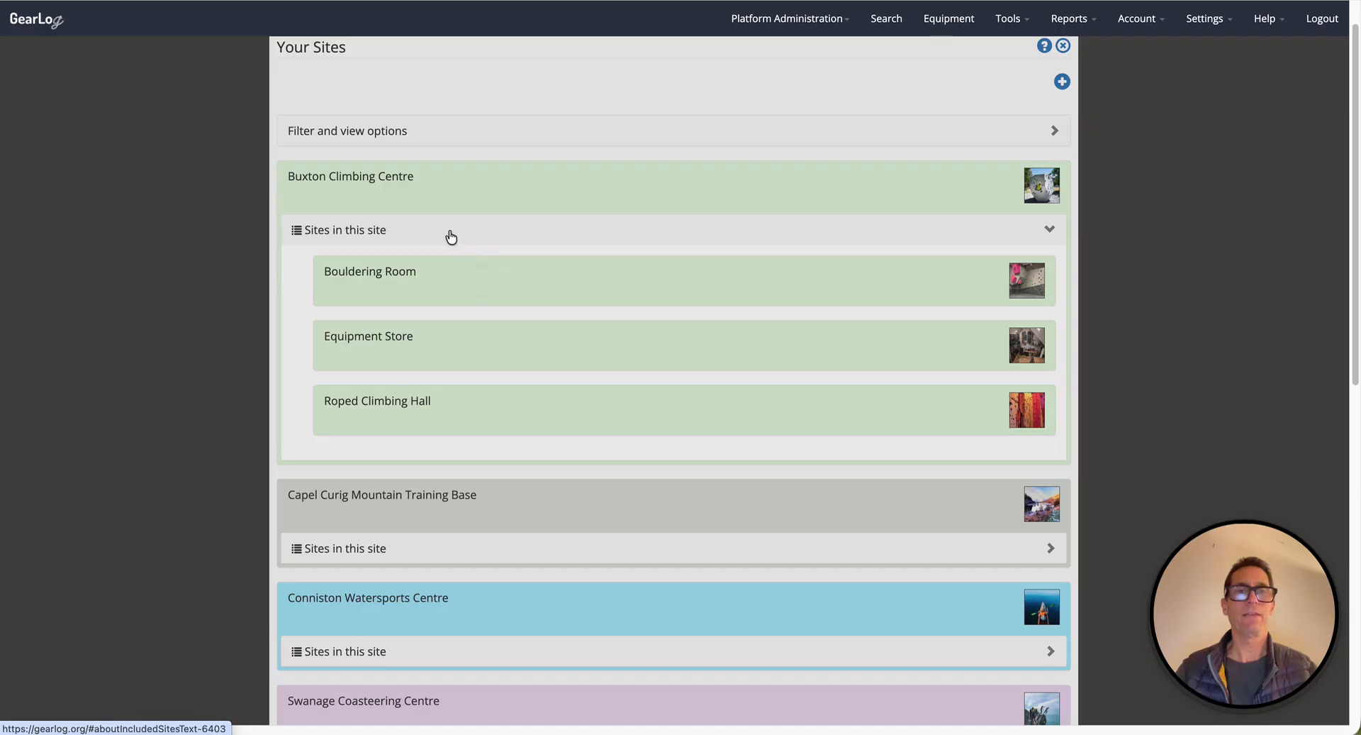
pyautogui.click(451, 237)
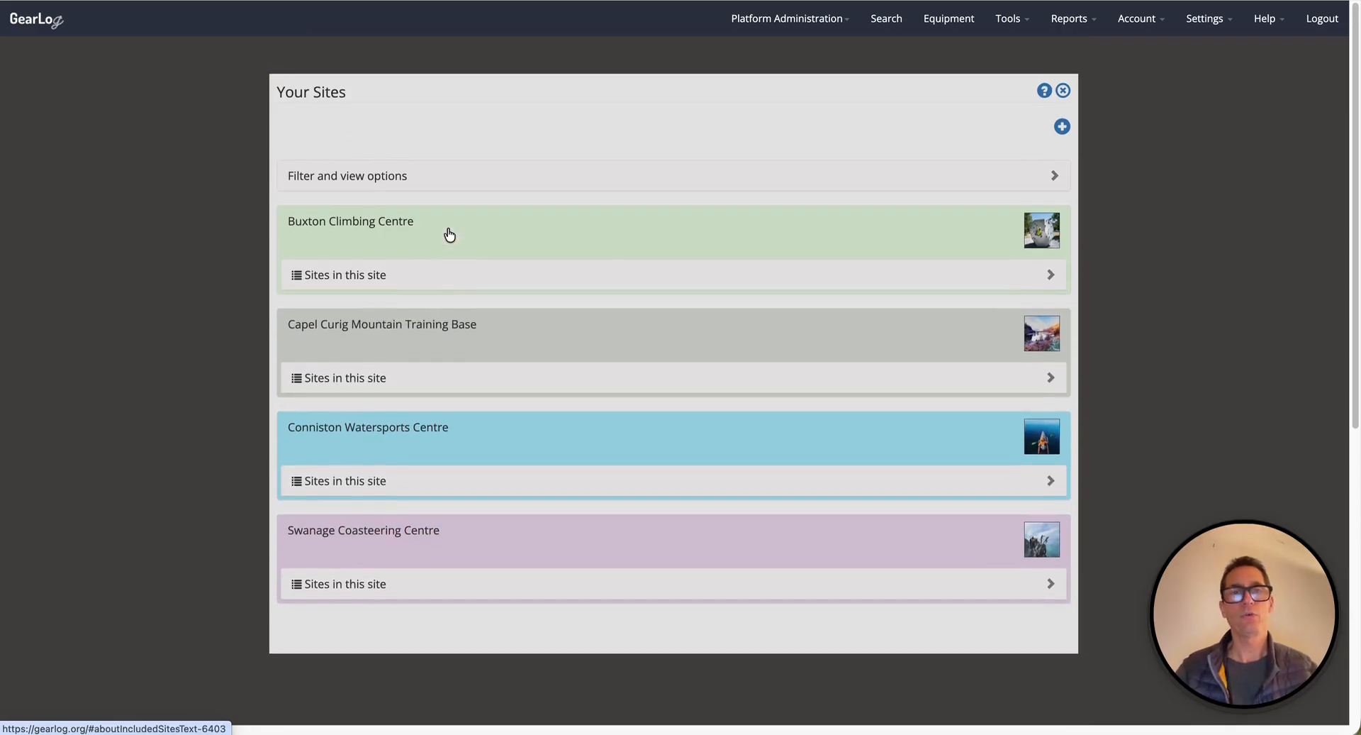
# Set the sites list display back to Indented.
pyautogui.click(350, 176)
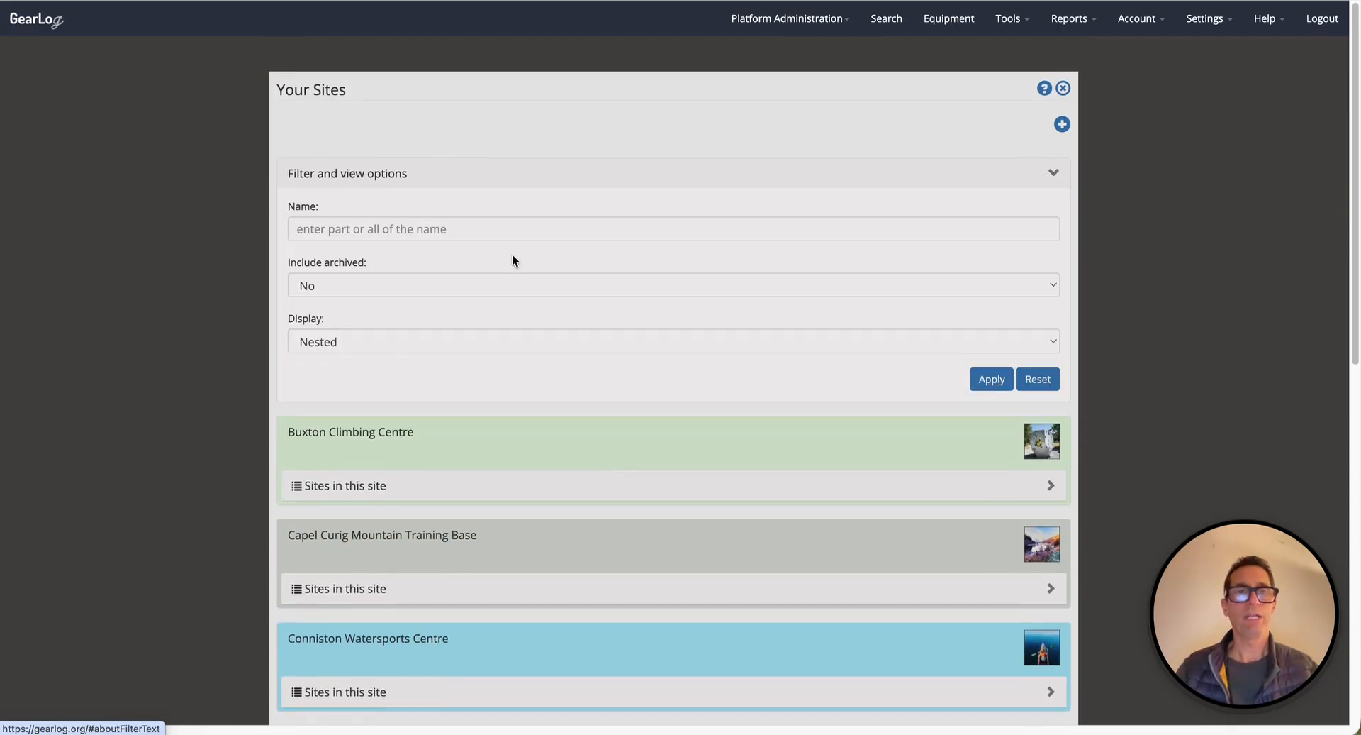
pyautogui.click(361, 342)
pyautogui.click(351, 318)
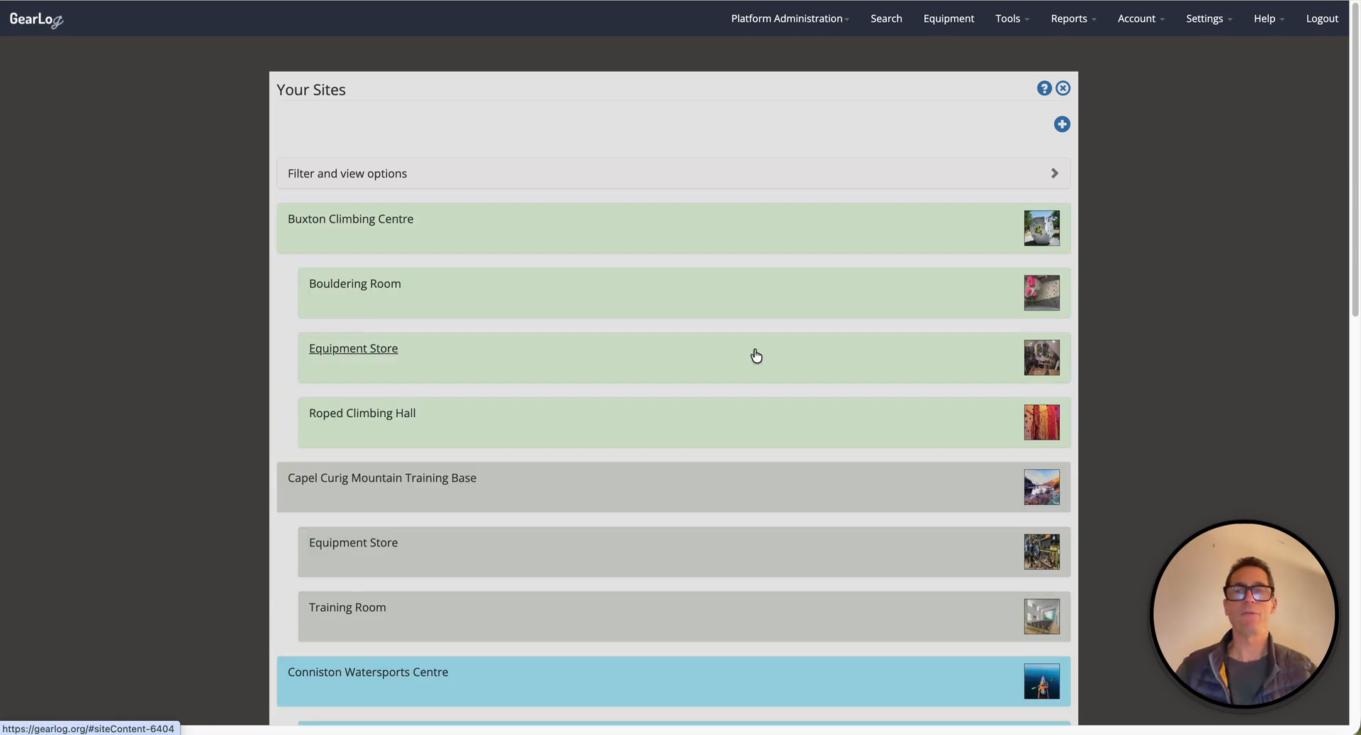
# Open the form to add a new site.
pyautogui.scroll(-1, 756, 355)
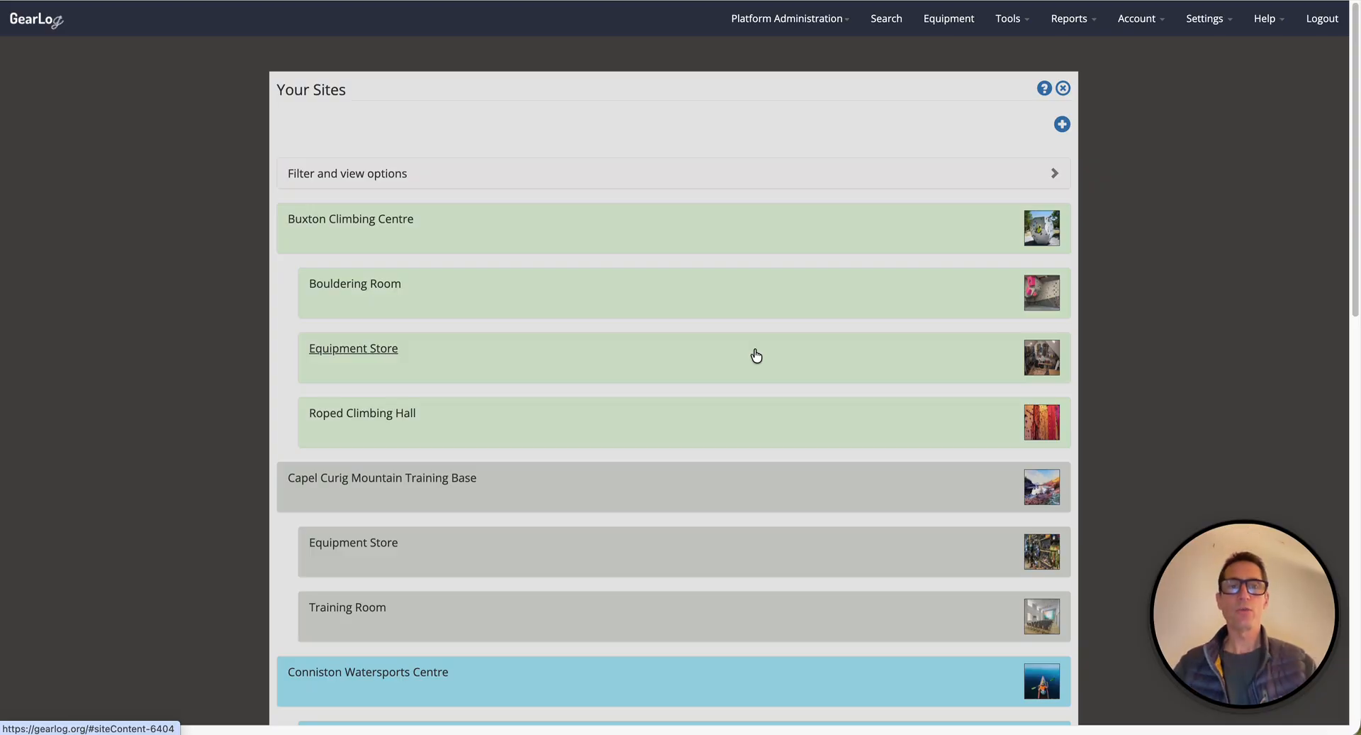
pyautogui.scroll(-2, 743, 311)
pyautogui.scroll(2, 744, 311)
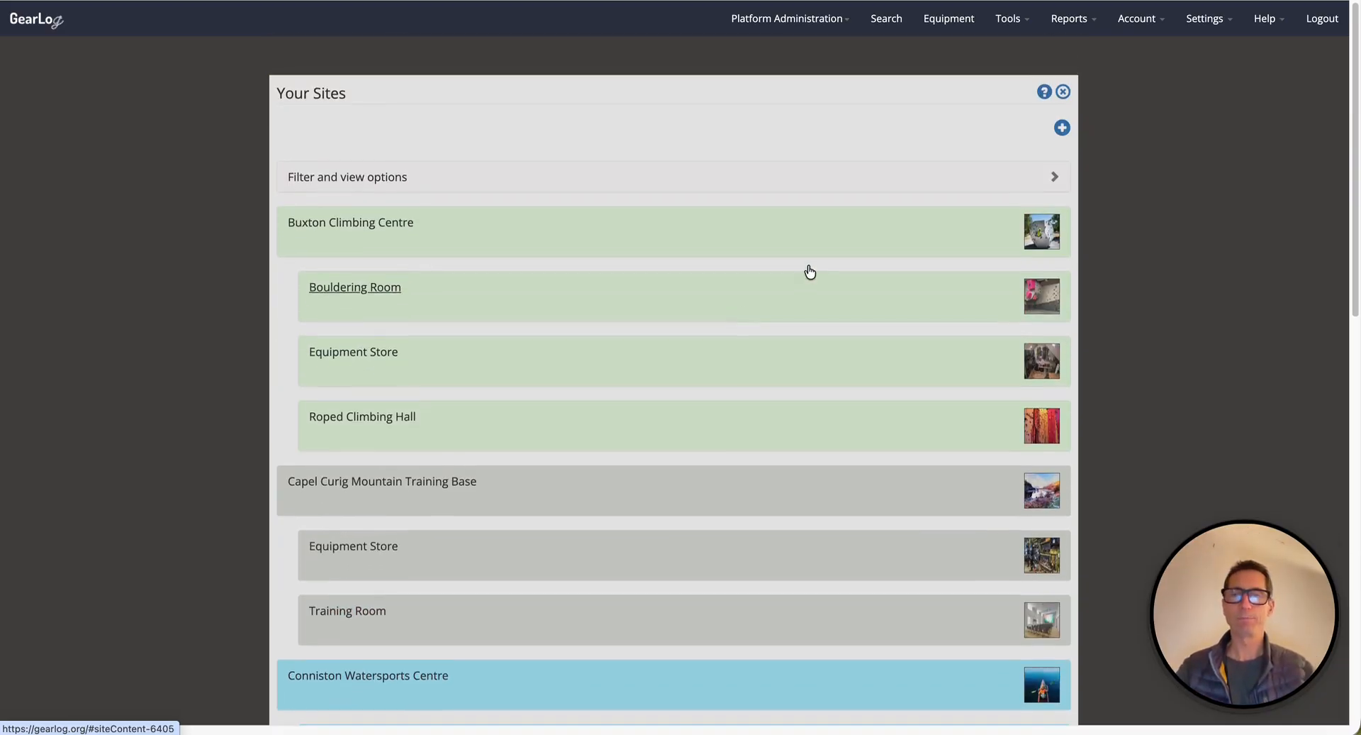
pyautogui.click(1062, 126)
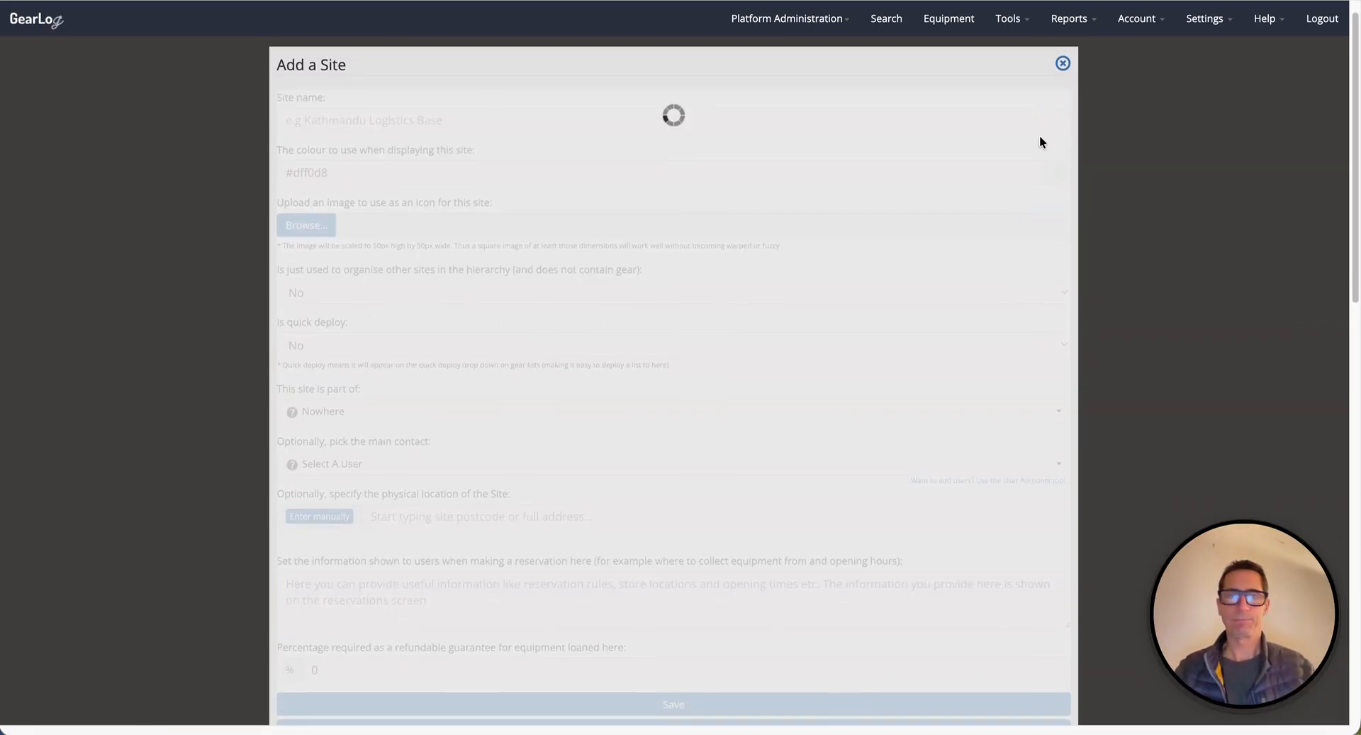
# Enter the site name Cotswold Water Park.
pyautogui.click(401, 120)
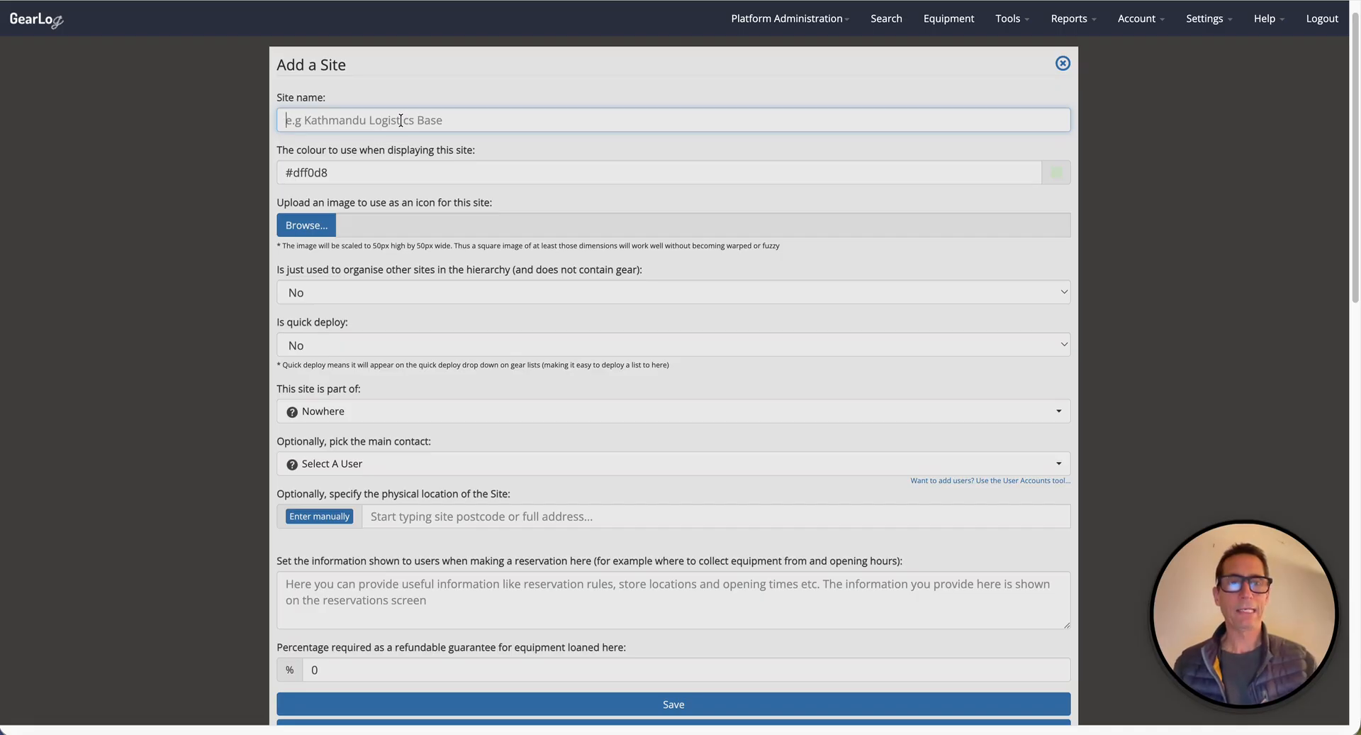
pyautogui.write('Wa')
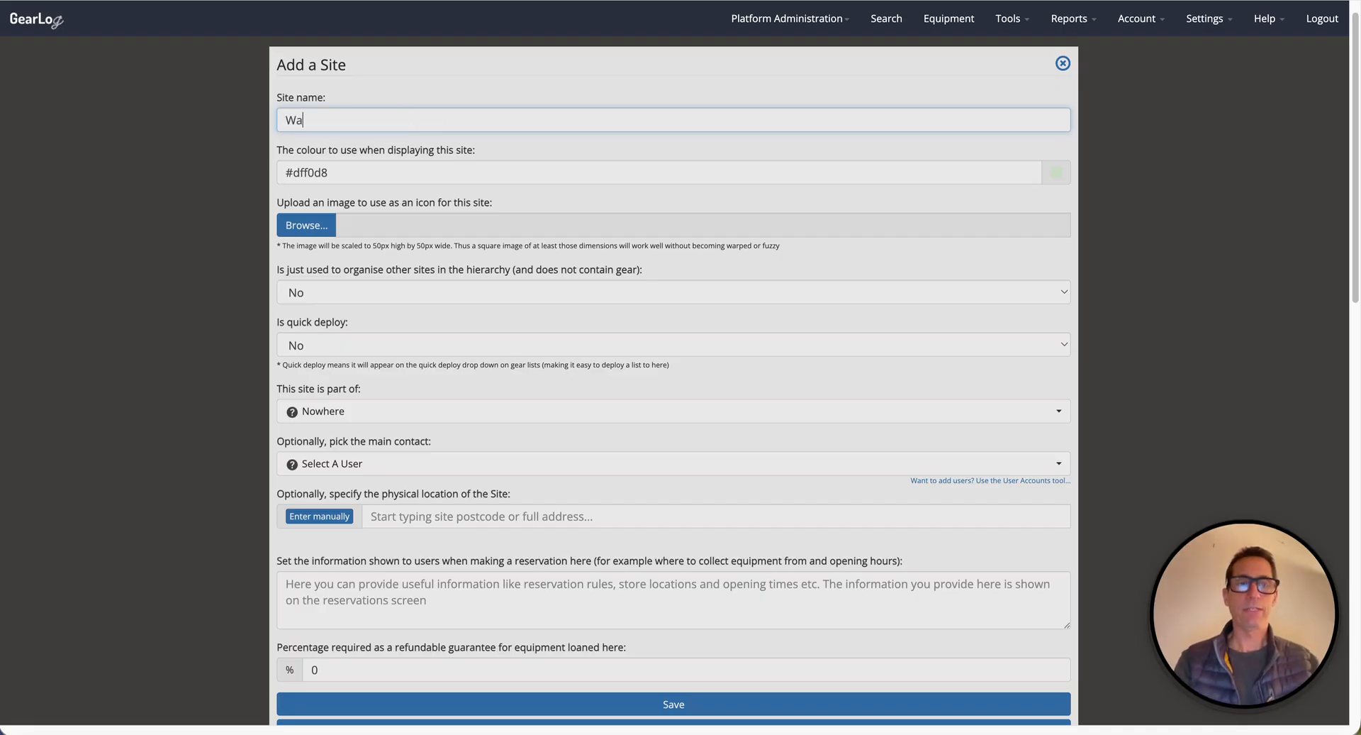
pyautogui.press('BackSpace')
pyautogui.write('Cotswold Water park')
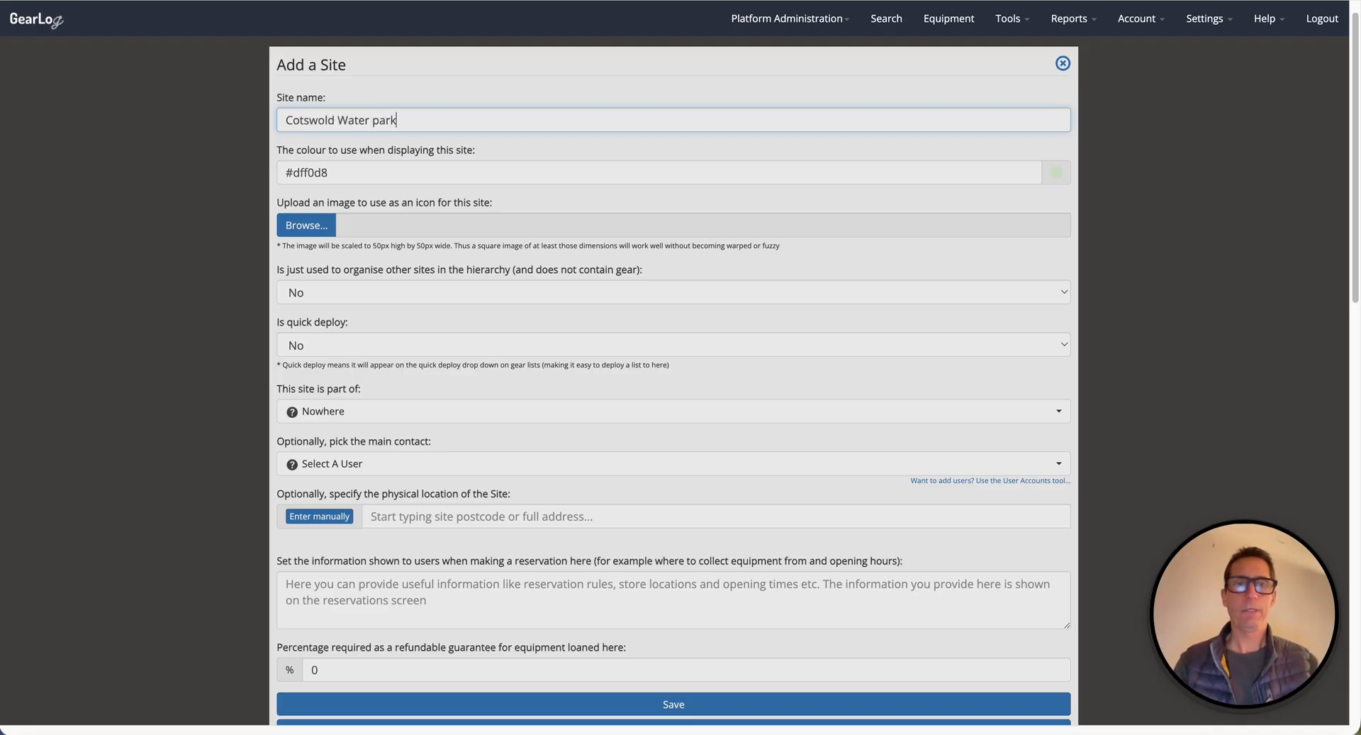
pyautogui.click(379, 120)
pyautogui.press('BackSpace')
pyautogui.write('P')
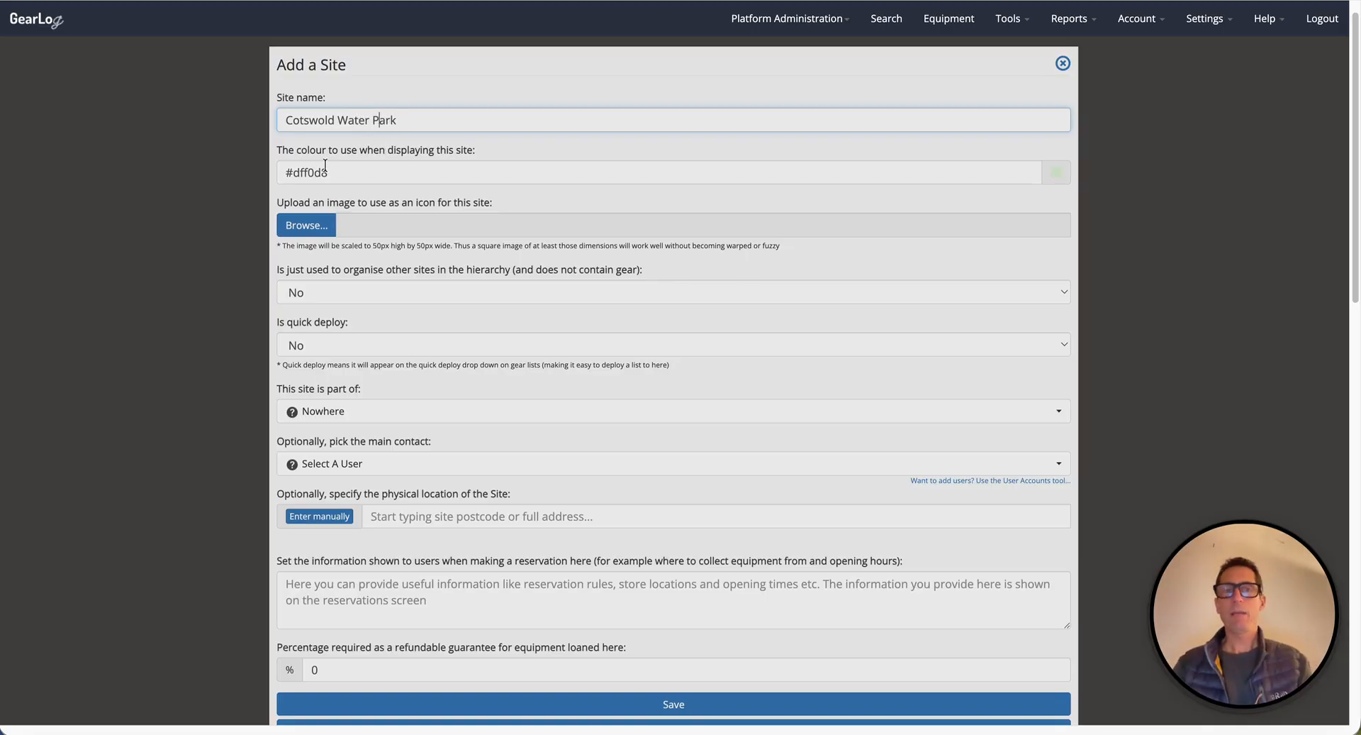
# Pick a light cyan display colour, #c1f1f0, for the site.
pyautogui.click(1055, 176)
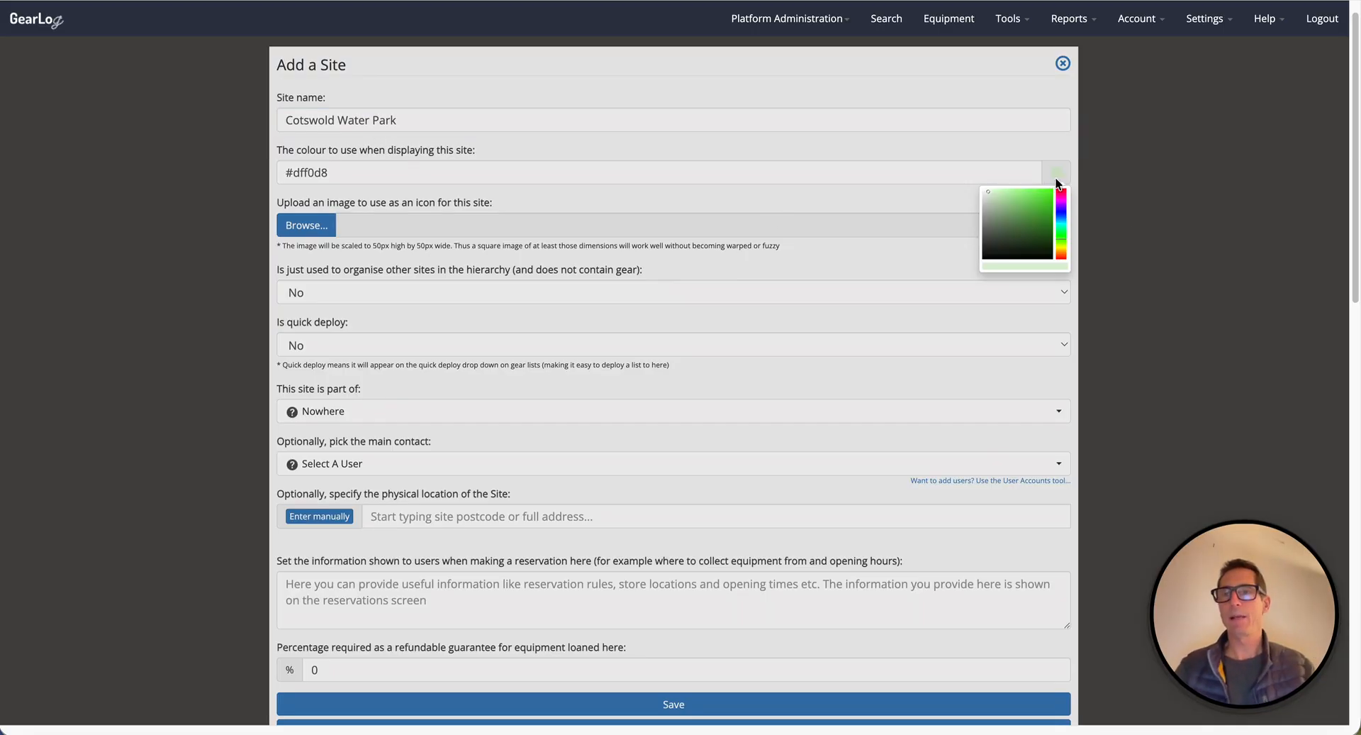
pyautogui.click(1061, 216)
pyautogui.click(996, 193)
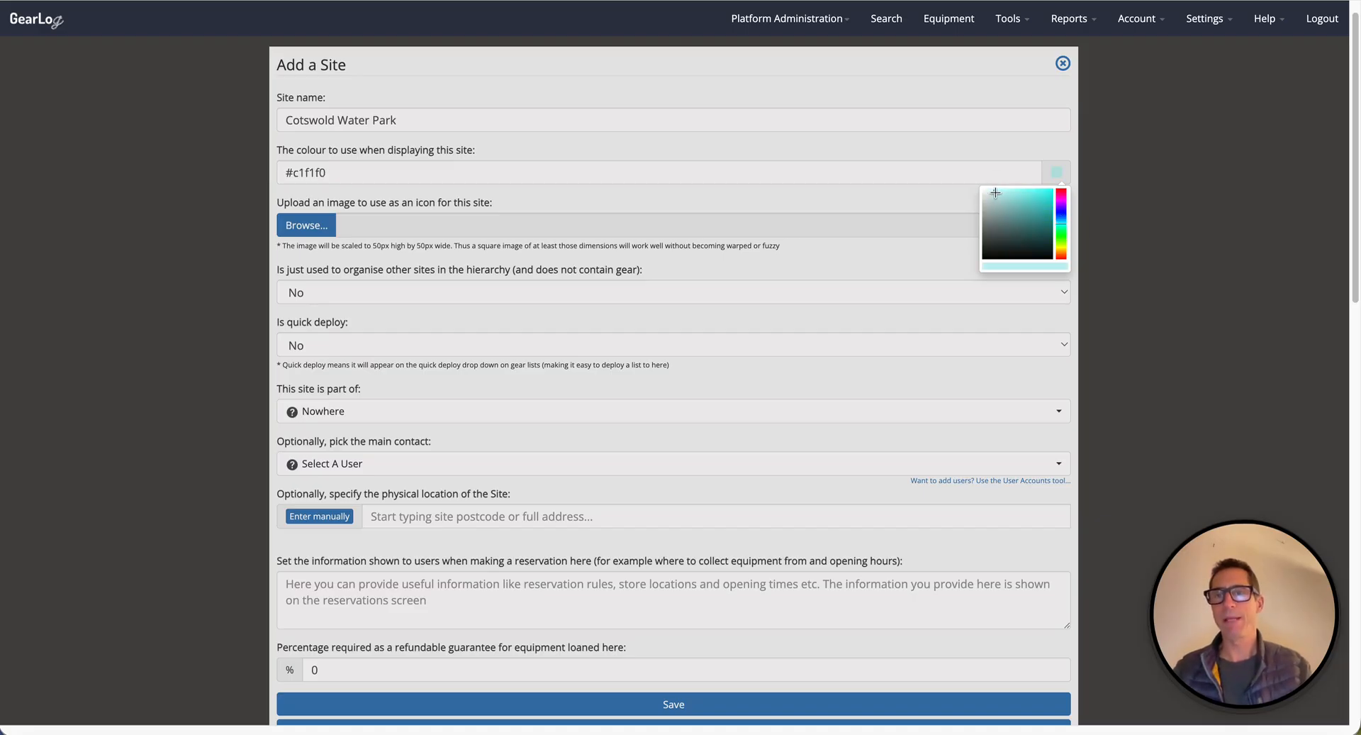
pyautogui.click(539, 149)
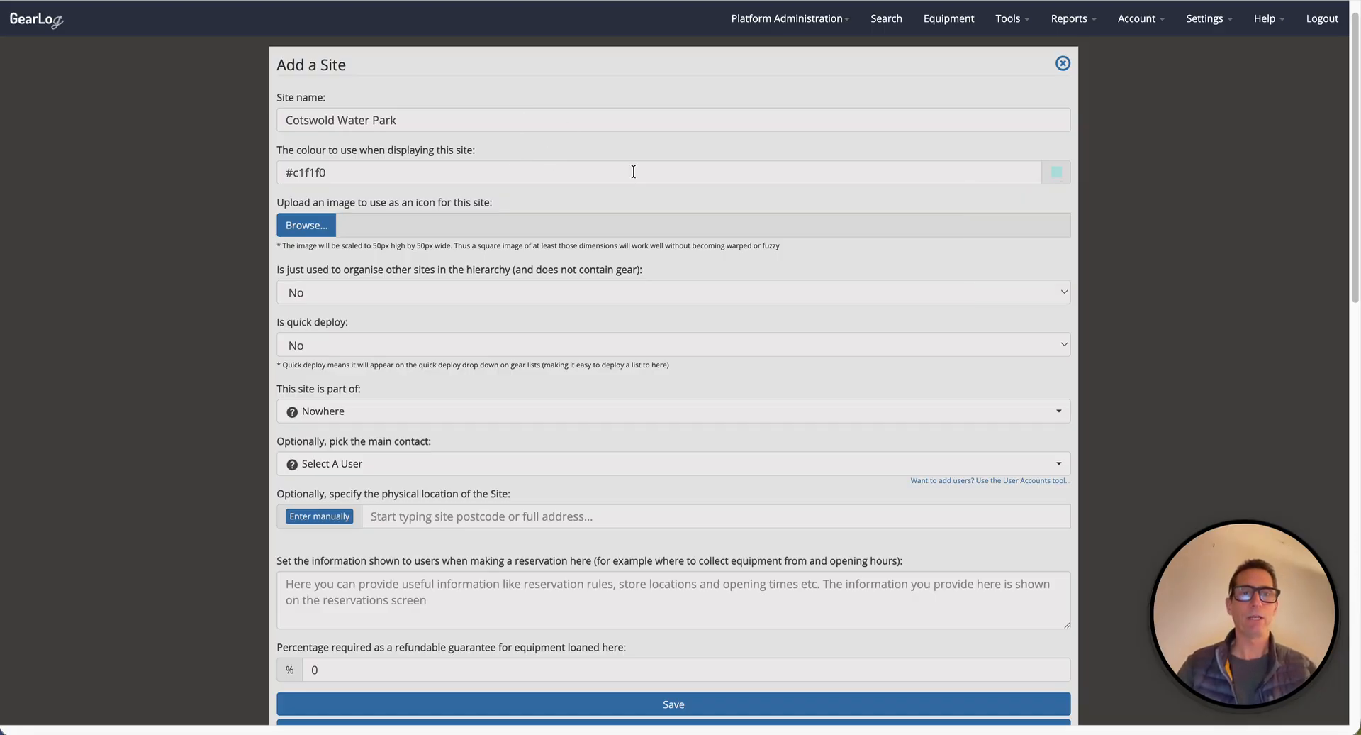
# Upload centre.jpeg from the Downloads Upload folder as the site's icon.
pyautogui.click(296, 227)
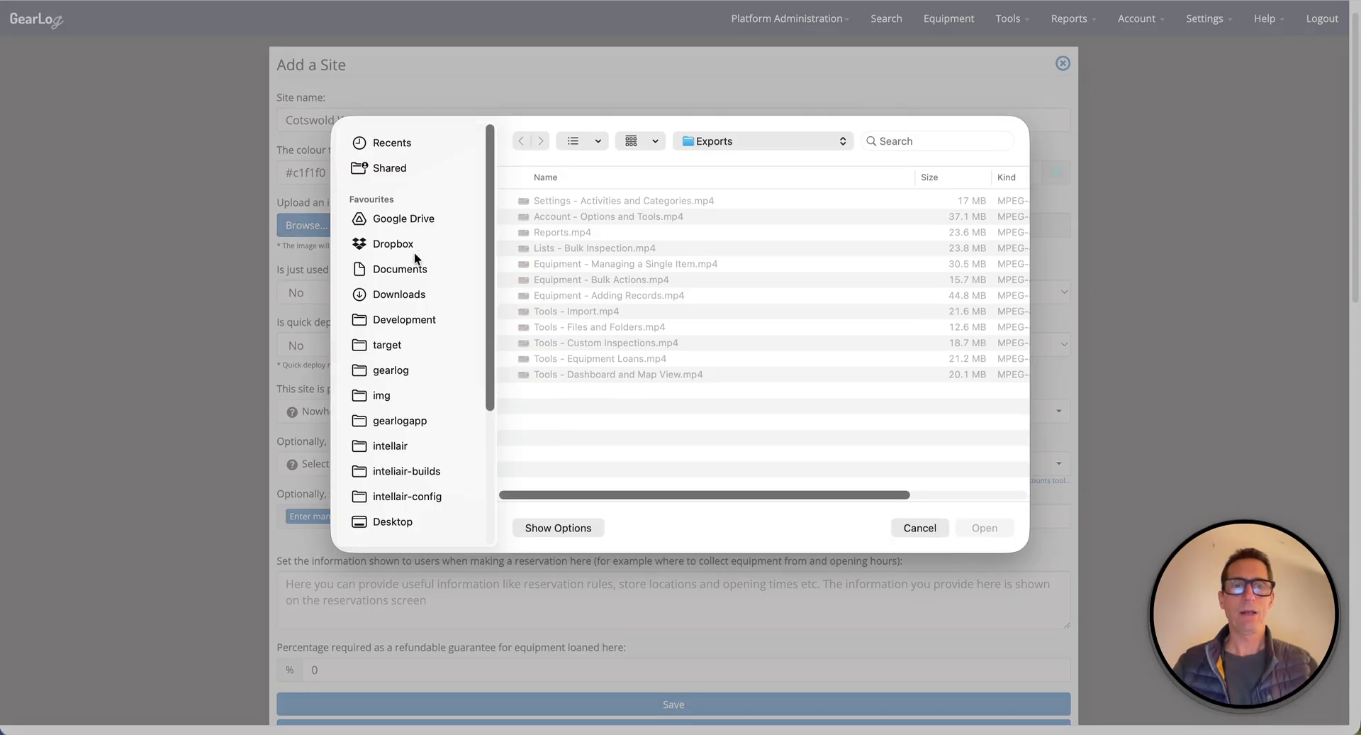
pyautogui.click(396, 296)
pyautogui.doubleClick(567, 234)
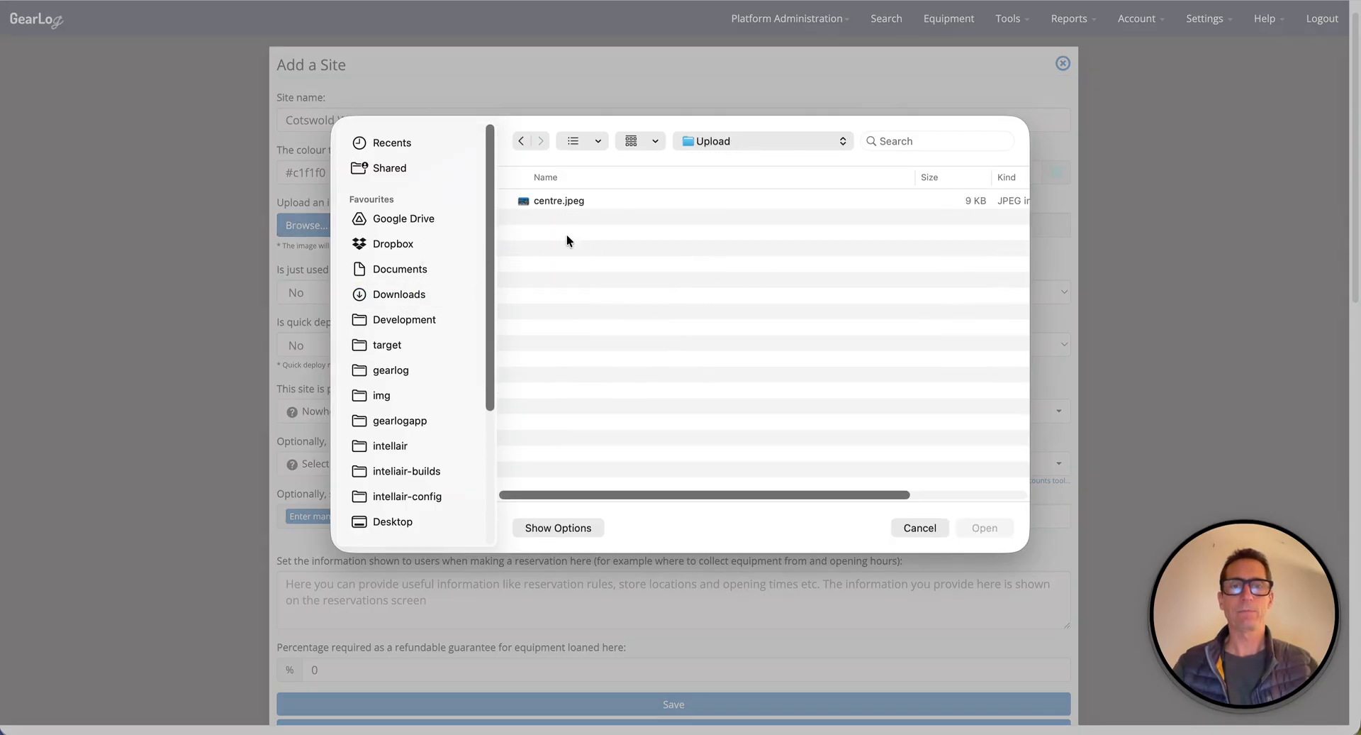
pyautogui.doubleClick(571, 202)
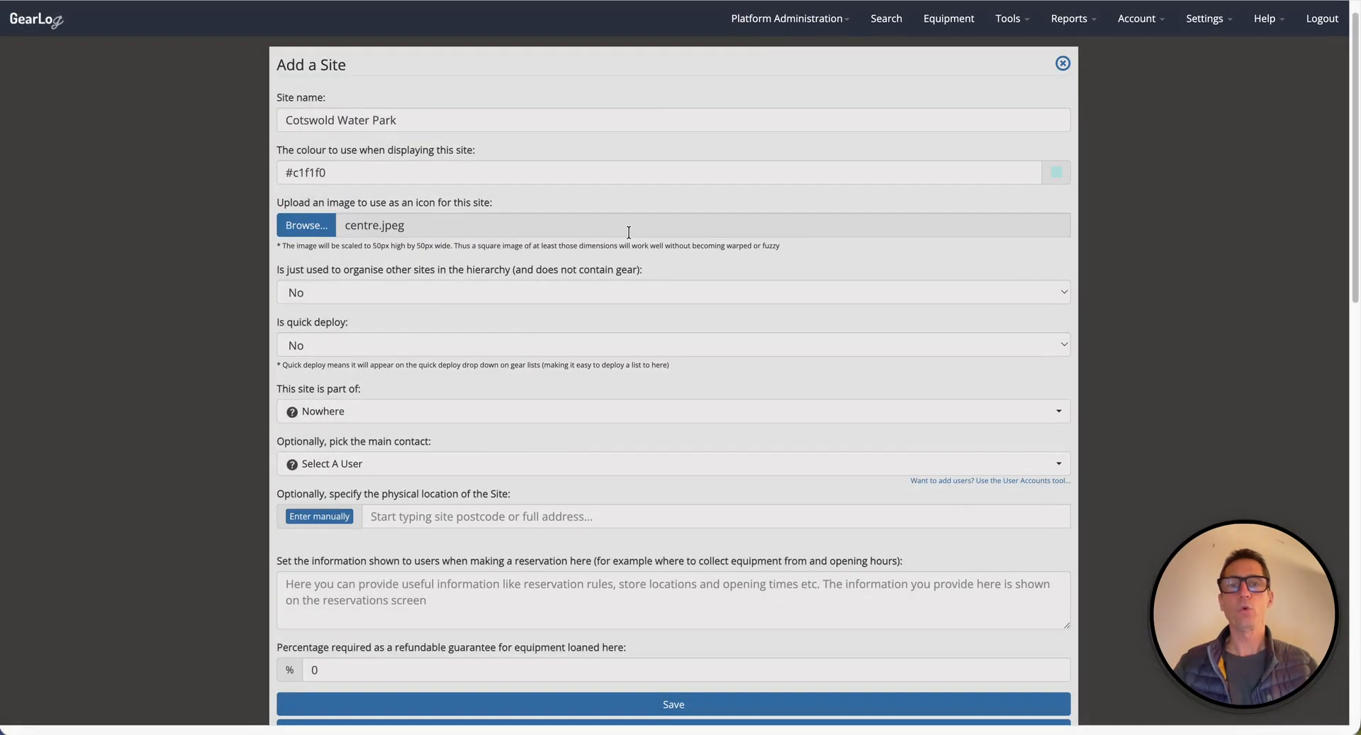
# Set the organise-only hierarchy option to Yes and back to No.
pyautogui.scroll(-1, 628, 232)
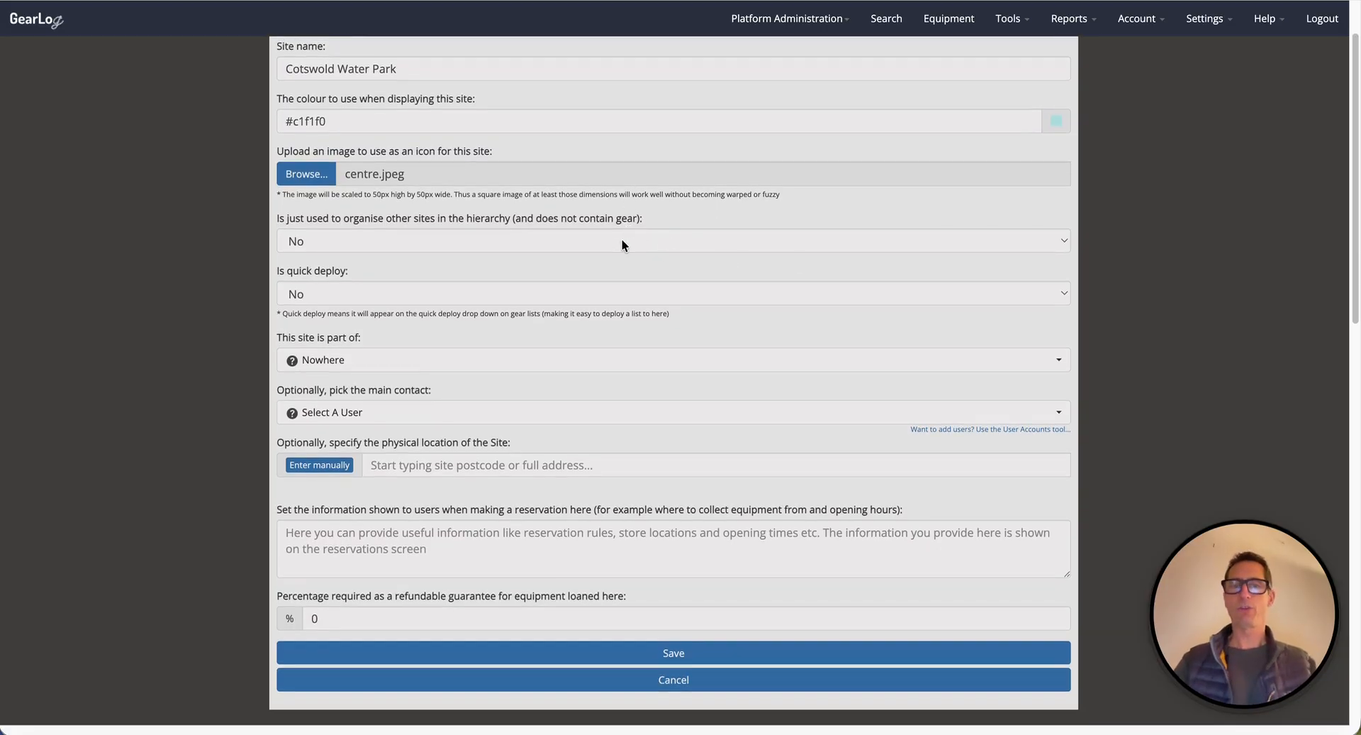
pyautogui.click(435, 237)
pyautogui.click(402, 219)
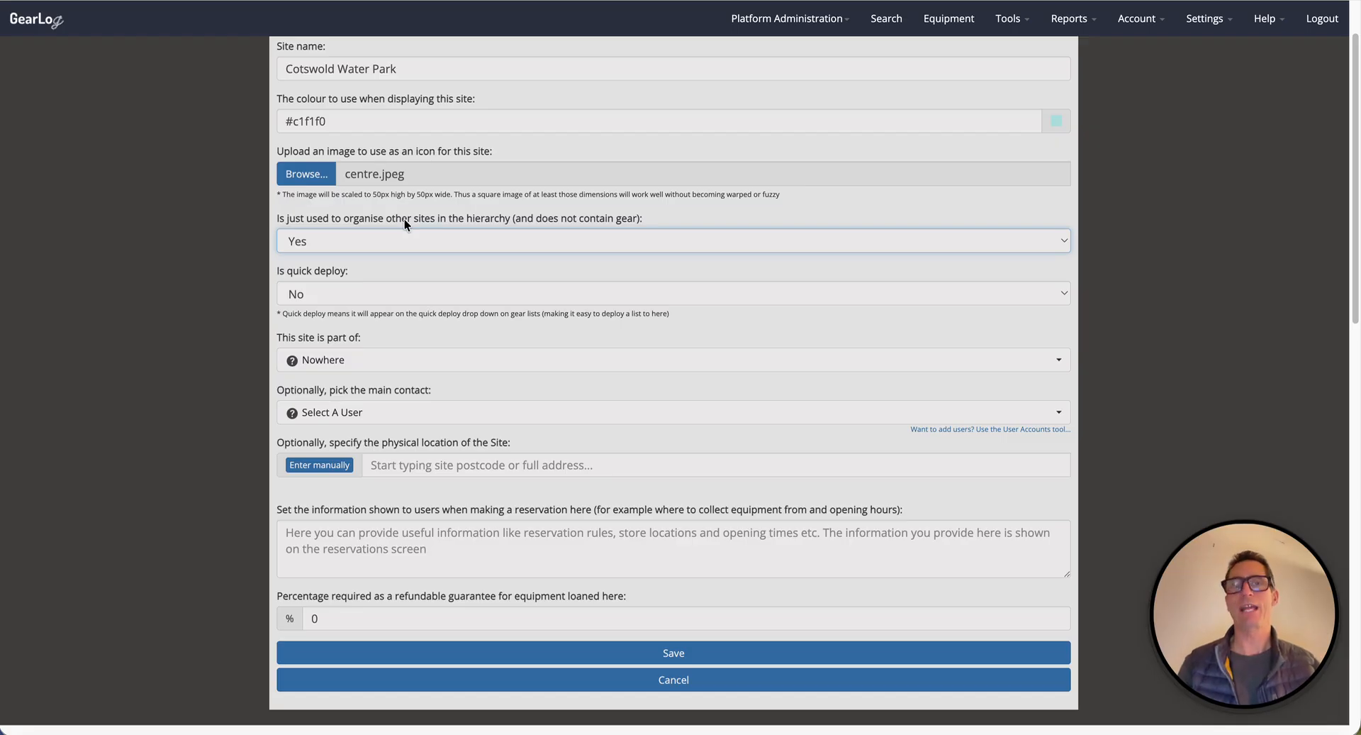
pyautogui.click(347, 240)
pyautogui.click(329, 252)
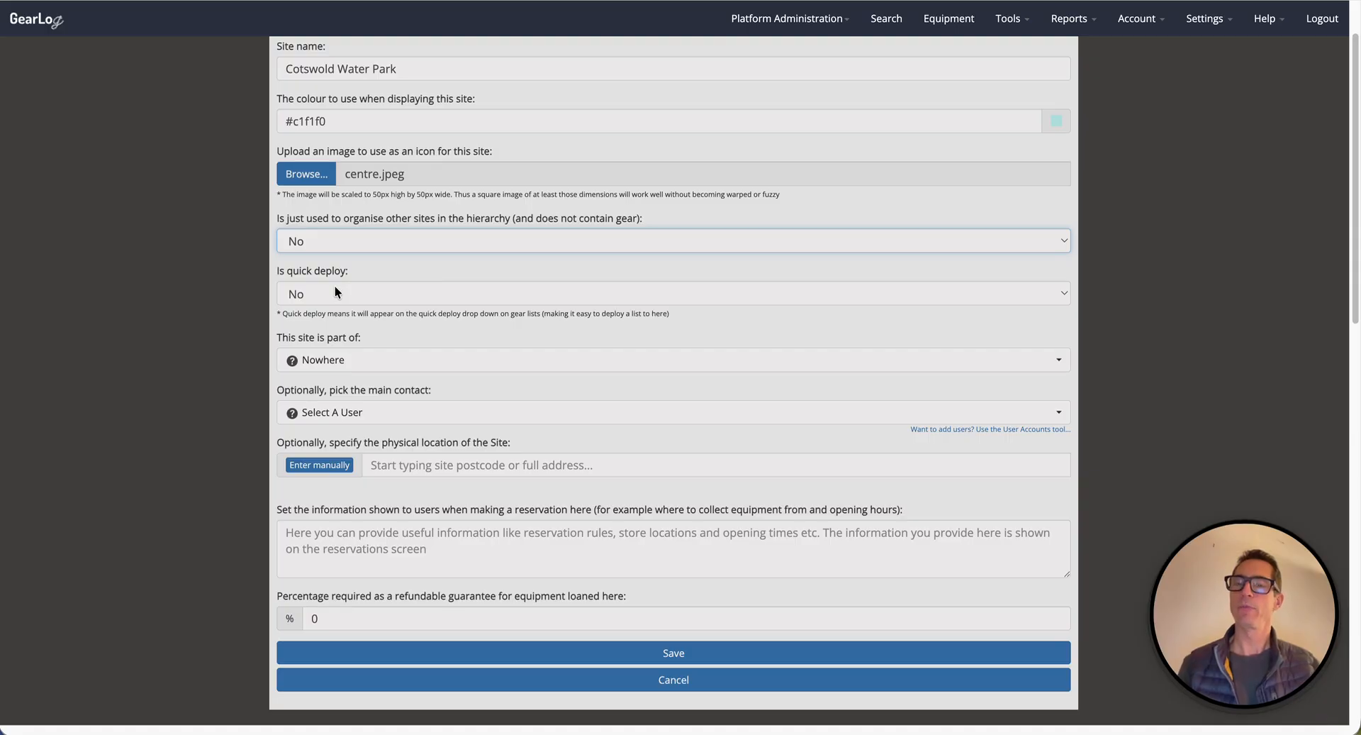
# Set the quick deploy option to Yes and back to No.
pyautogui.click(335, 285)
pyautogui.click(322, 273)
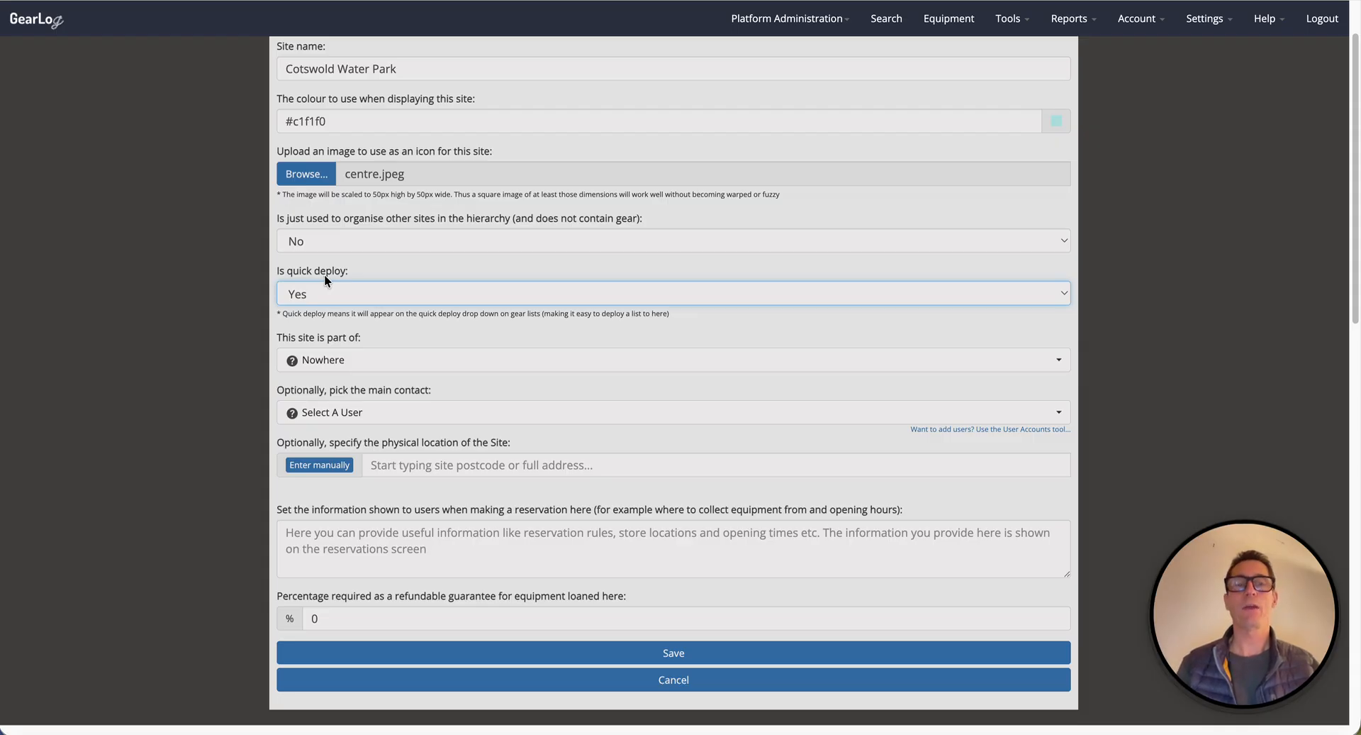
pyautogui.click(325, 294)
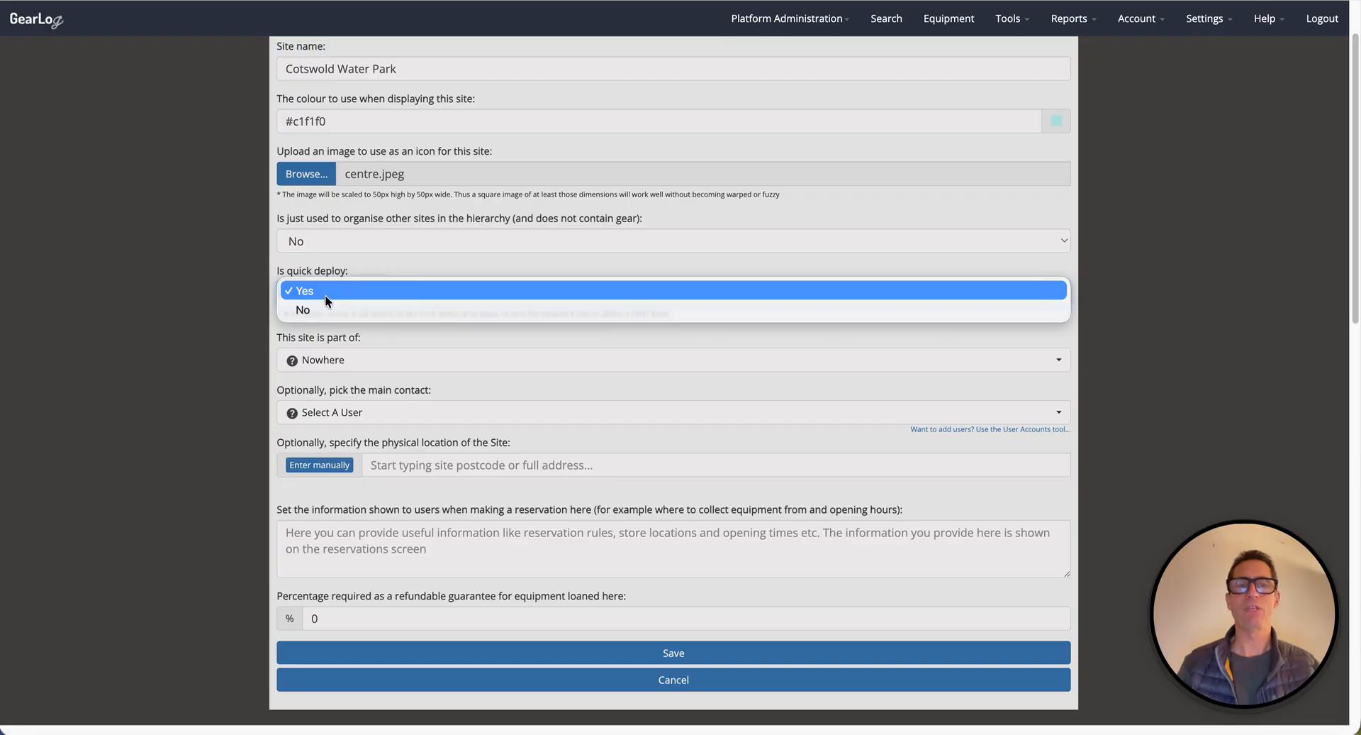
pyautogui.click(322, 308)
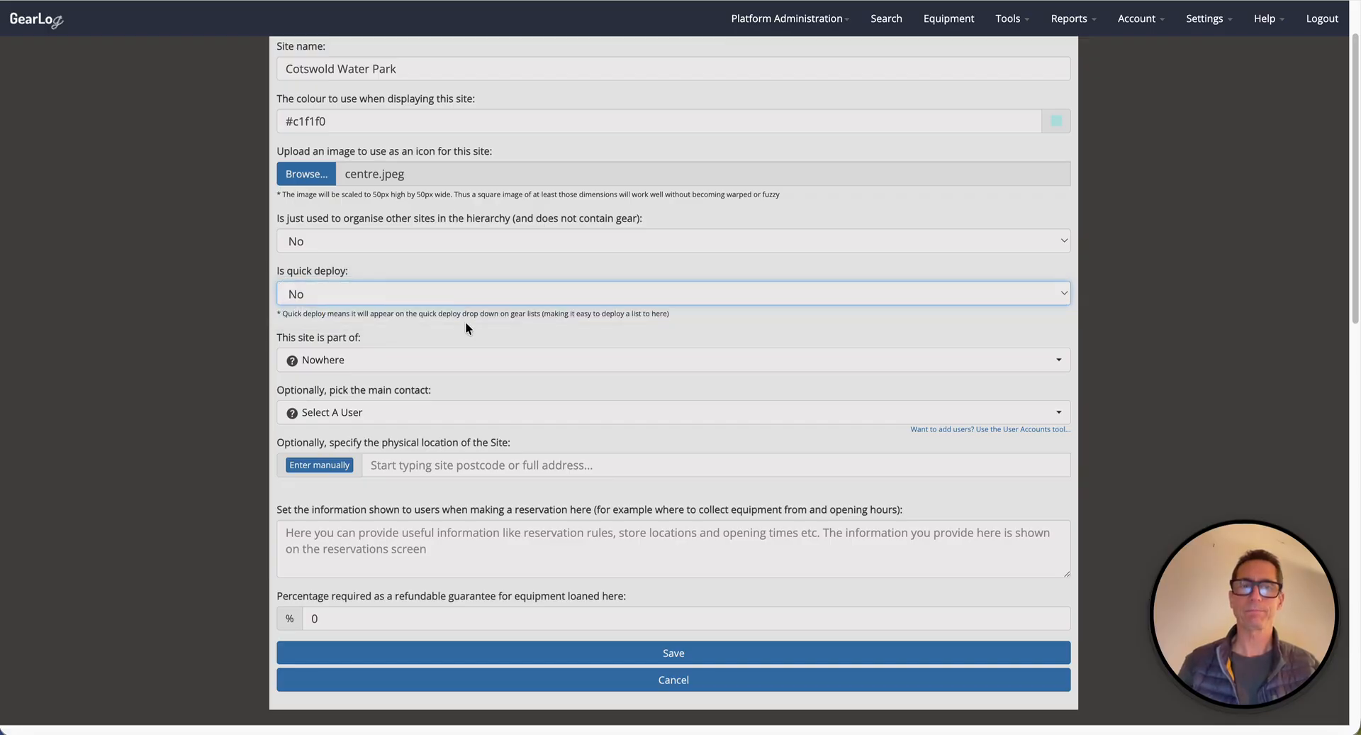
# Examine the list of parent sites this site could be part of, leaving it at Nowhere.
pyautogui.scroll(-1, 465, 322)
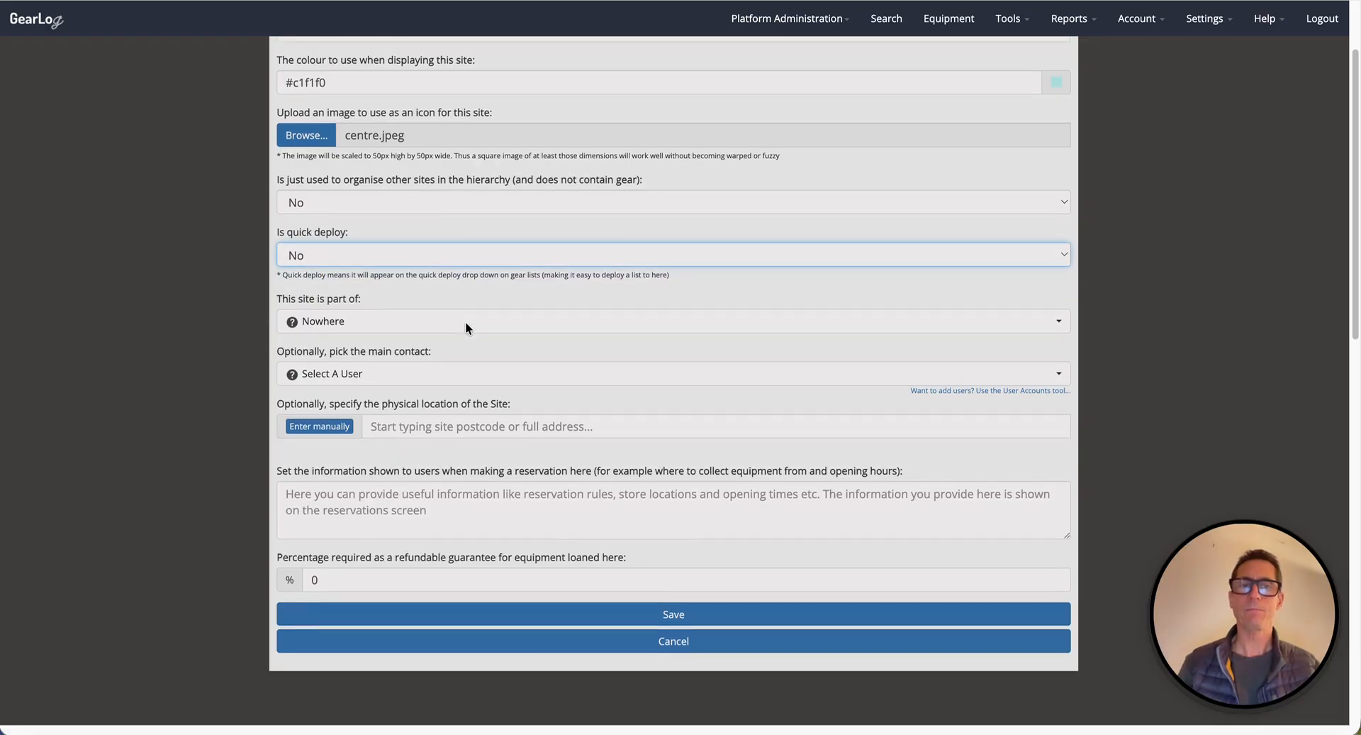
pyautogui.click(387, 327)
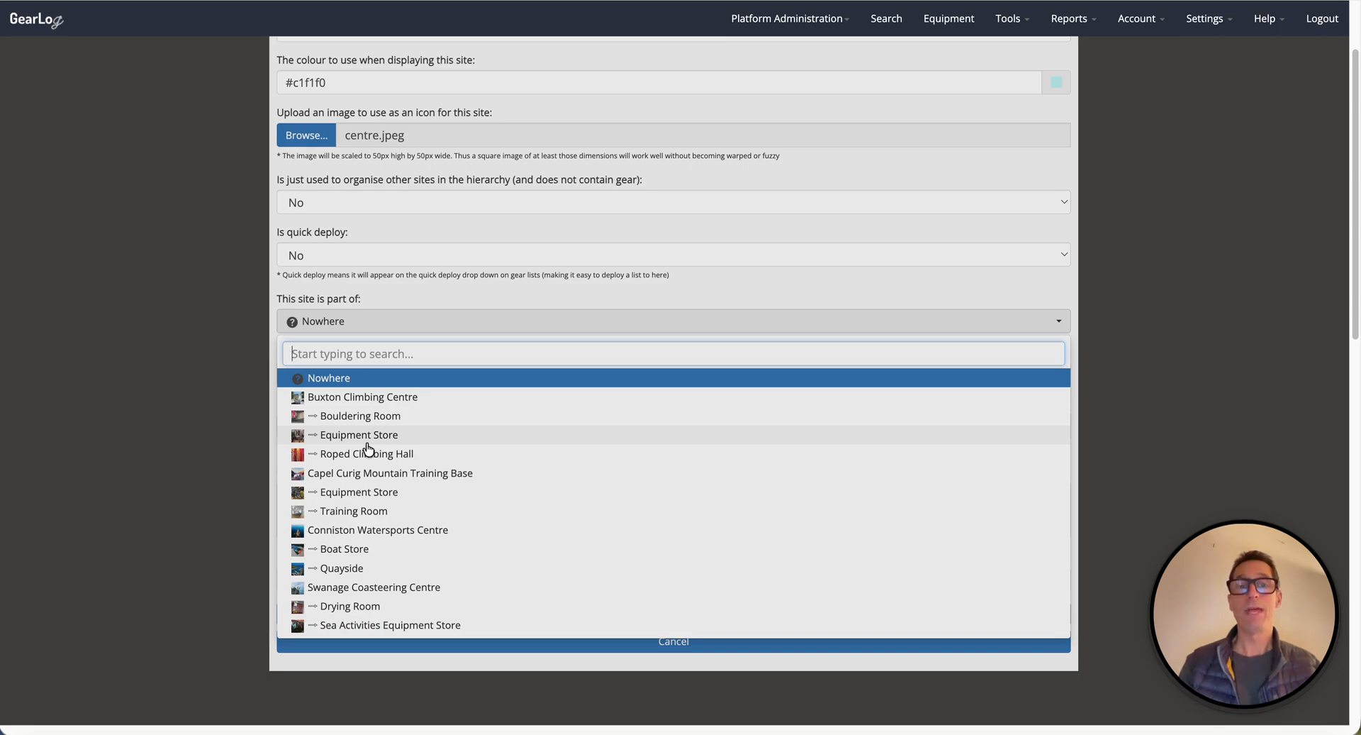
pyautogui.click(395, 288)
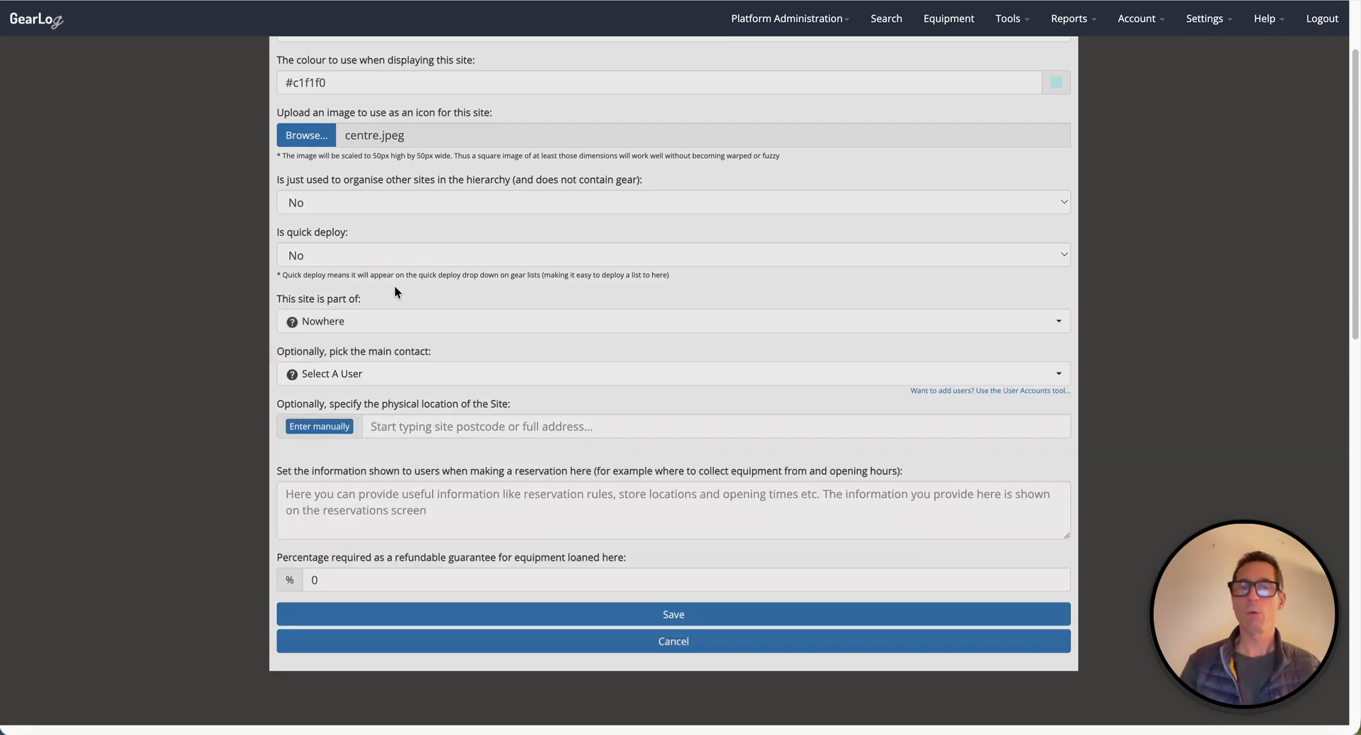
# Choose a user from the list as the site's main contact.
pyautogui.scroll(2, 395, 288)
pyautogui.scroll(-1, 395, 287)
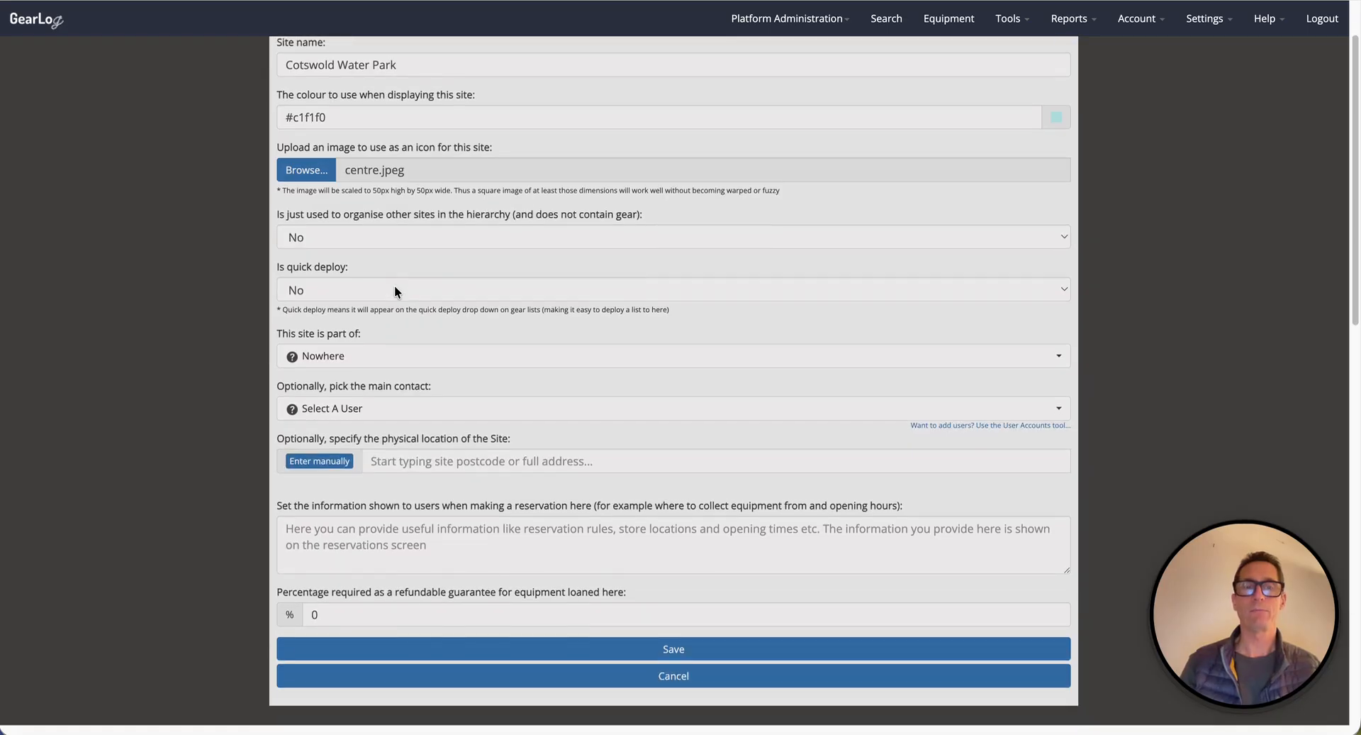
pyautogui.scroll(-1, 395, 291)
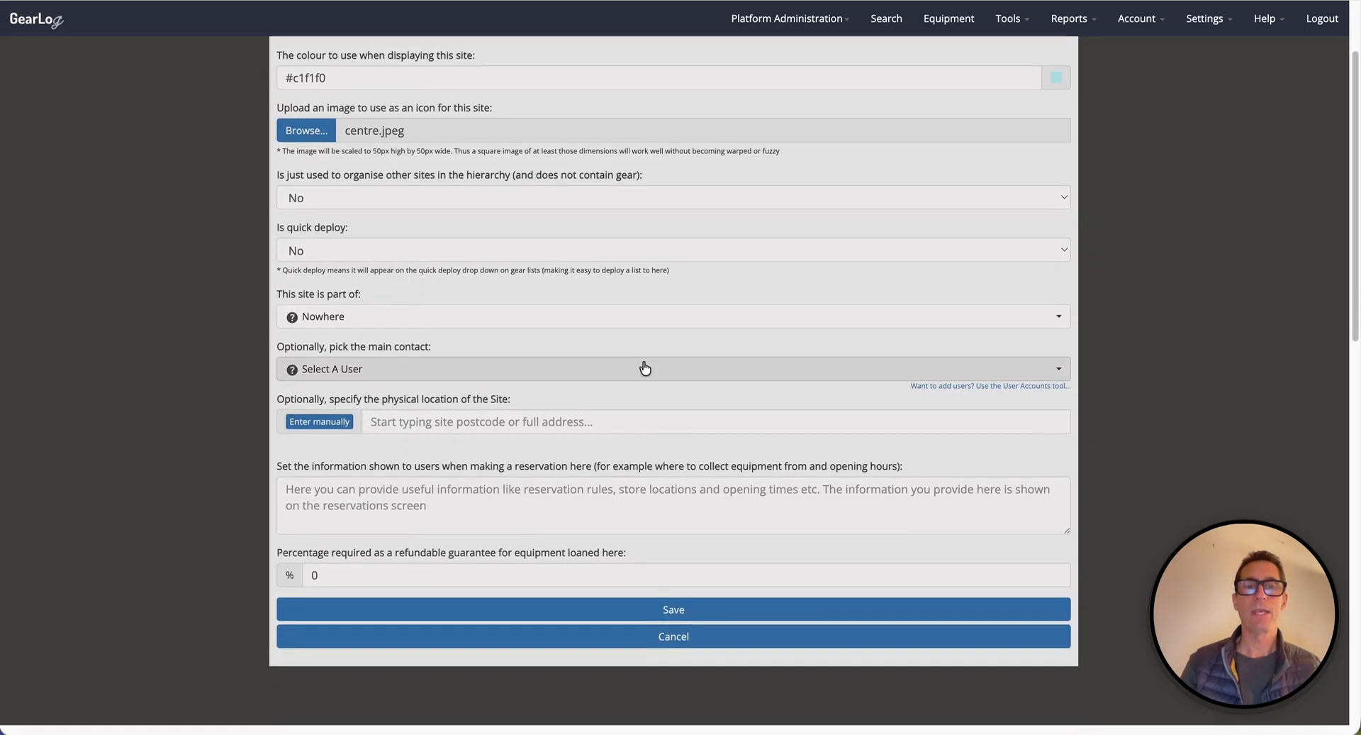
pyautogui.click(387, 370)
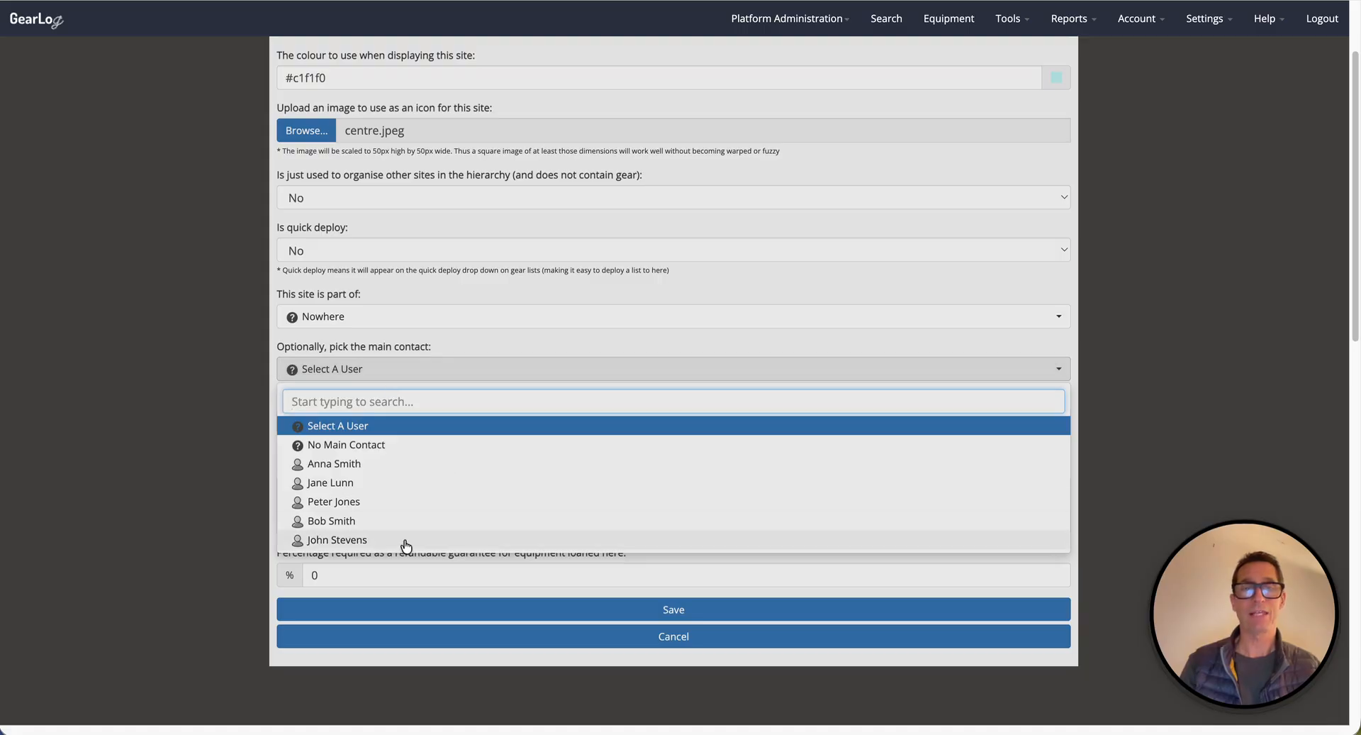
pyautogui.click(341, 522)
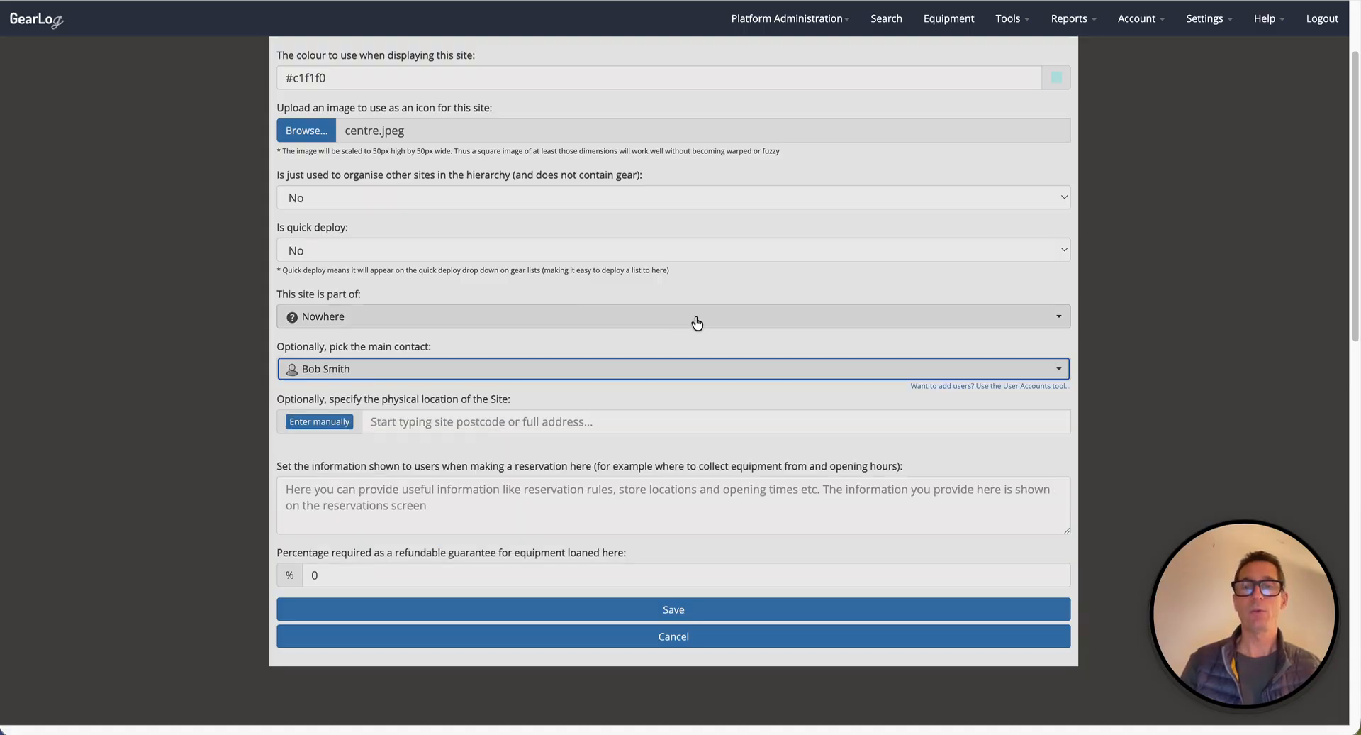
# Set the site's physical location to Cotswolds, UK by searching for Cot.
pyautogui.click(390, 423)
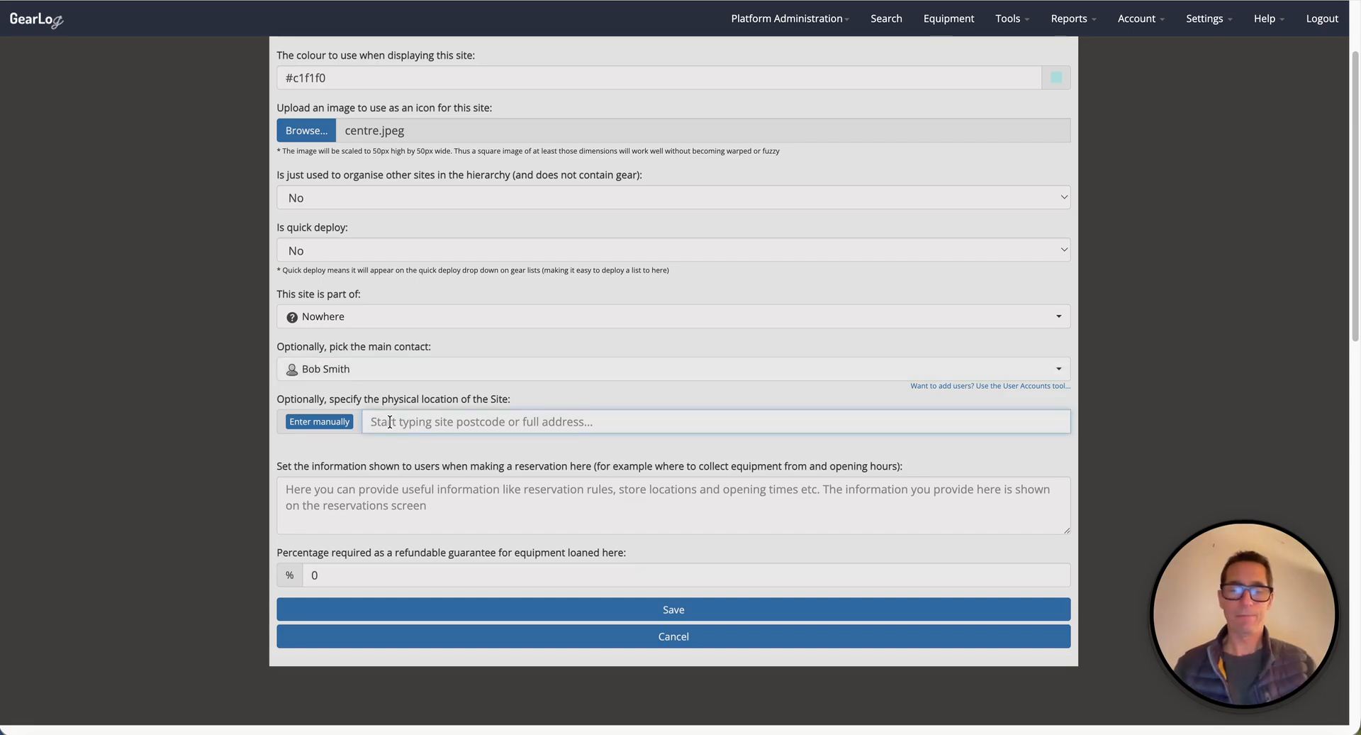
pyautogui.write('Cot')
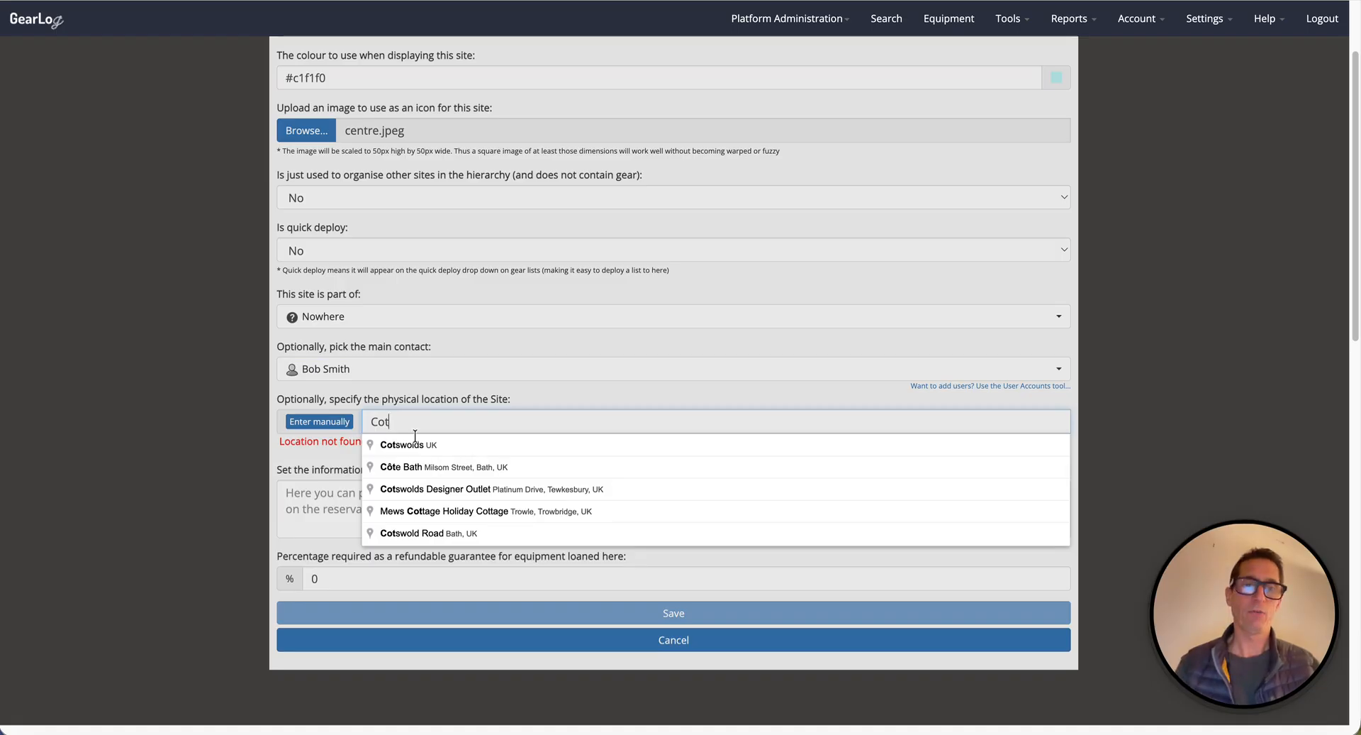
pyautogui.click(412, 446)
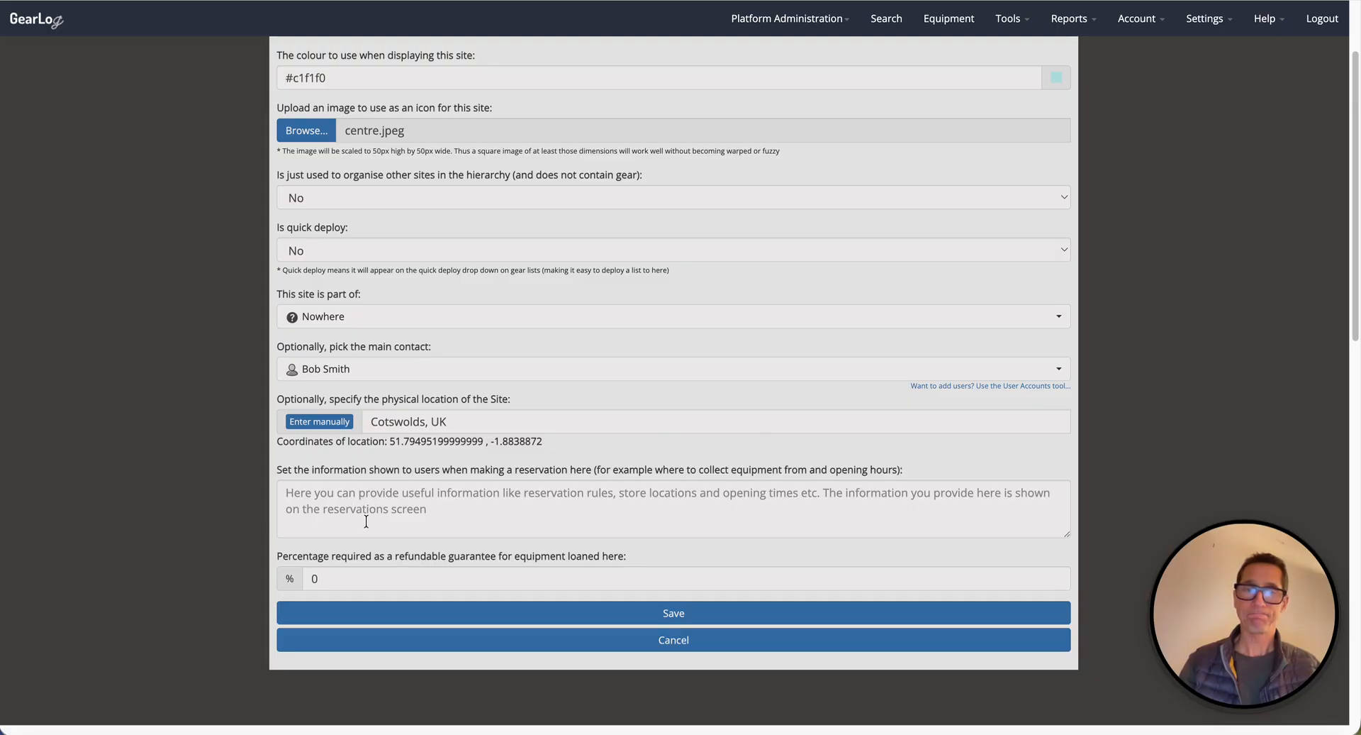
# Review the remaining reservation and guarantee fields and save the new site.
pyautogui.click(287, 488)
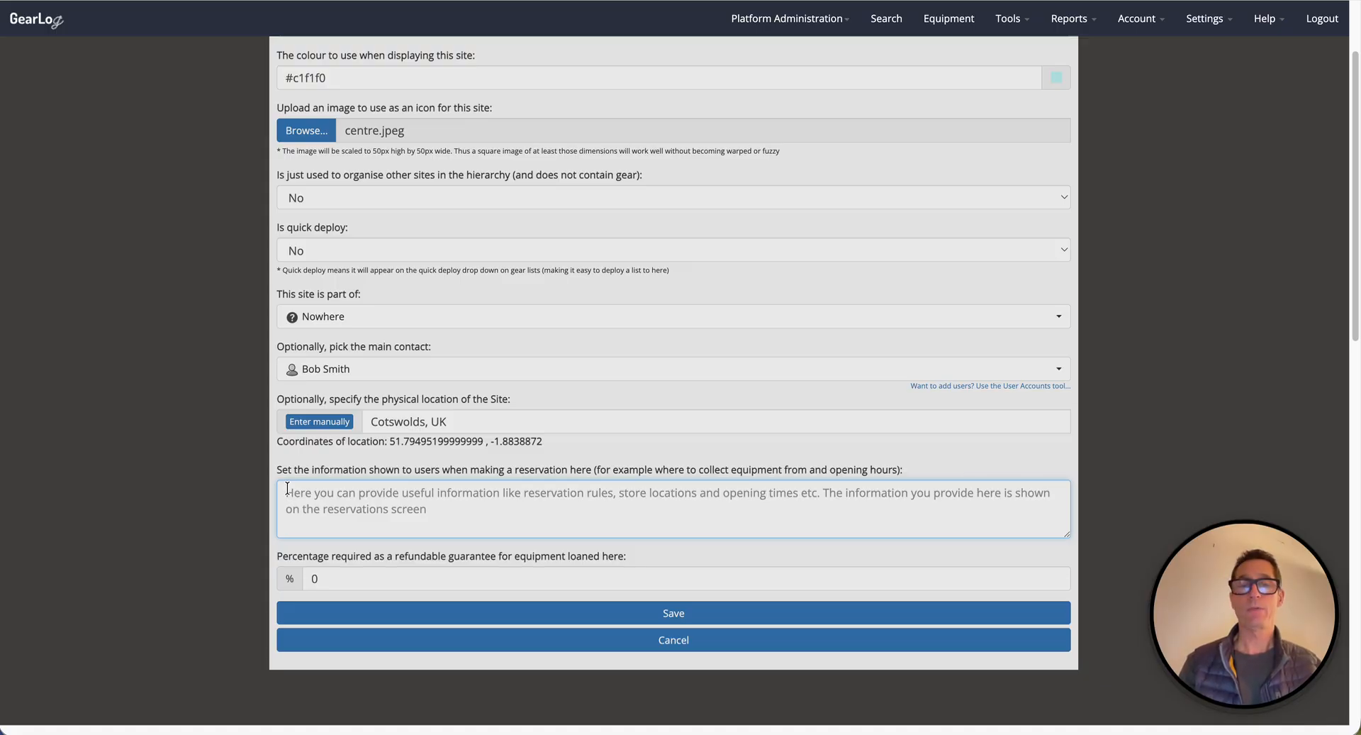
pyautogui.click(333, 576)
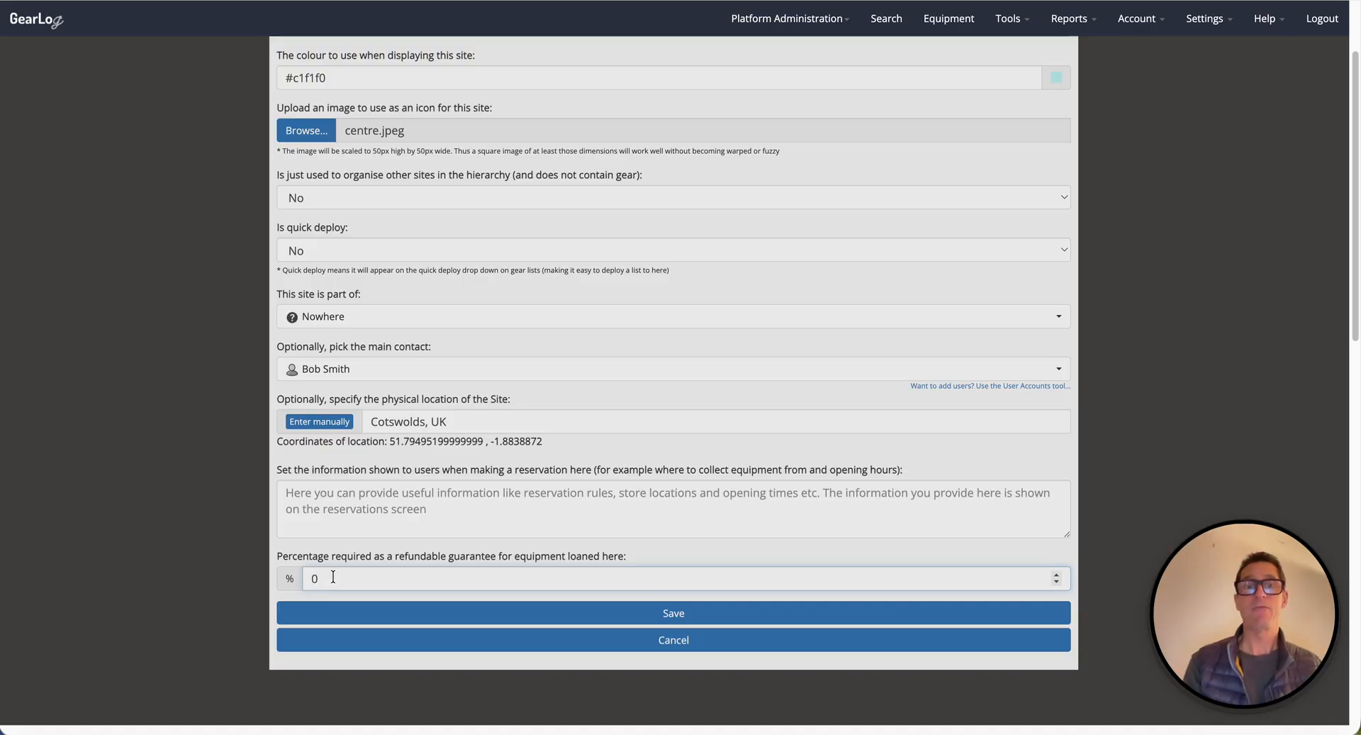
pyautogui.scroll(2, 519, 543)
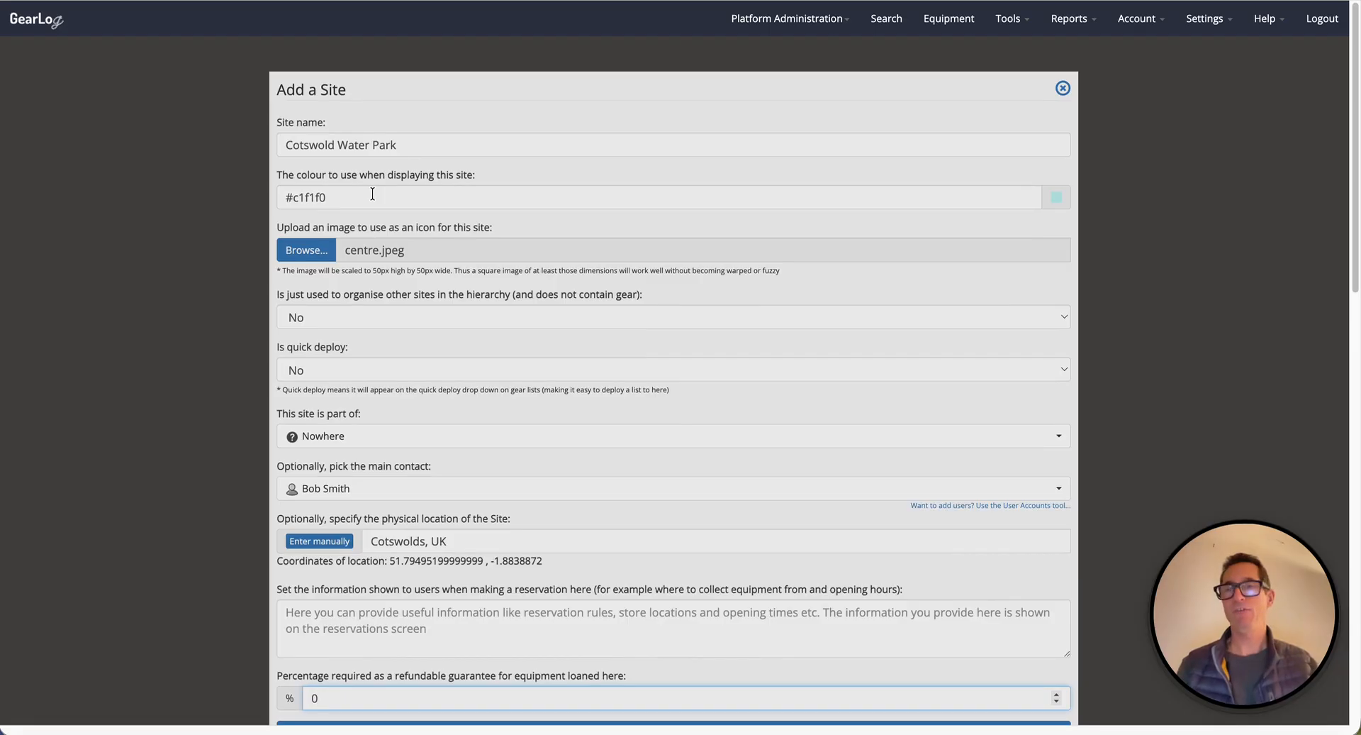
pyautogui.scroll(-1, 373, 194)
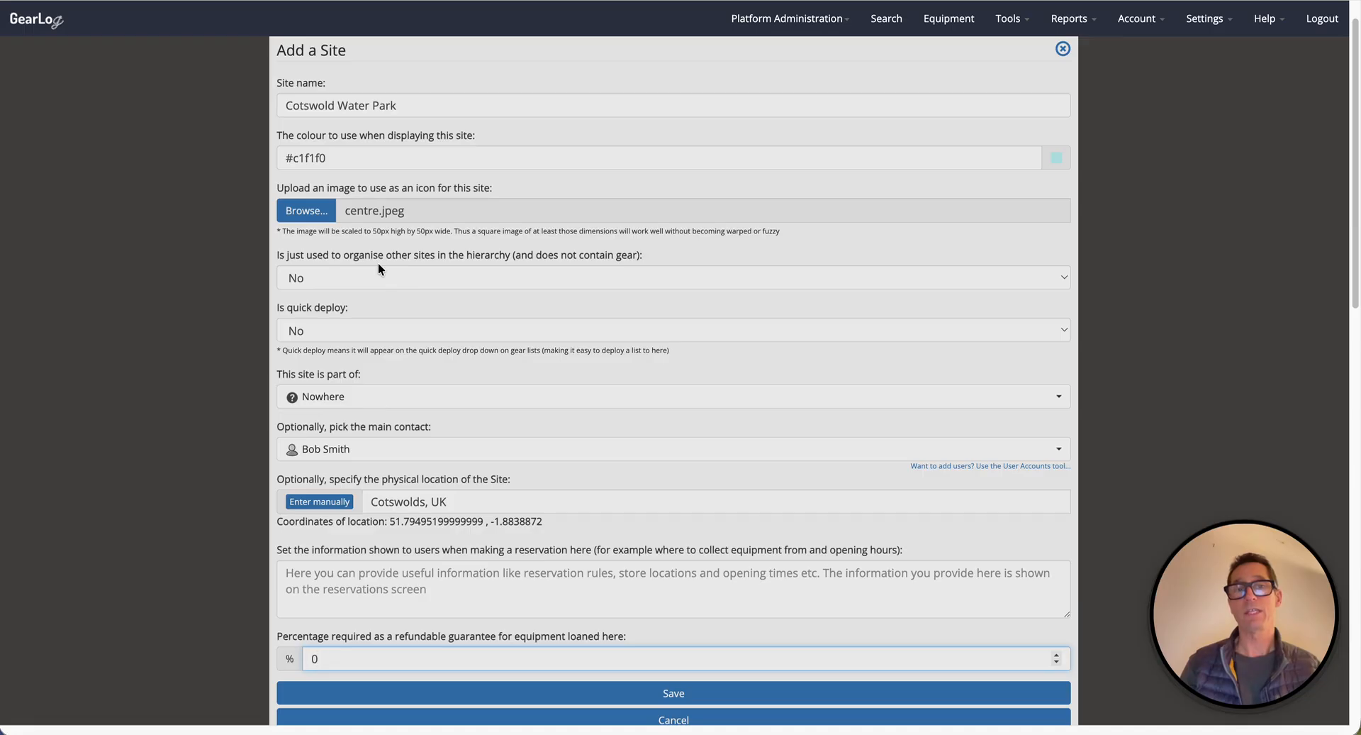
pyautogui.click(312, 331)
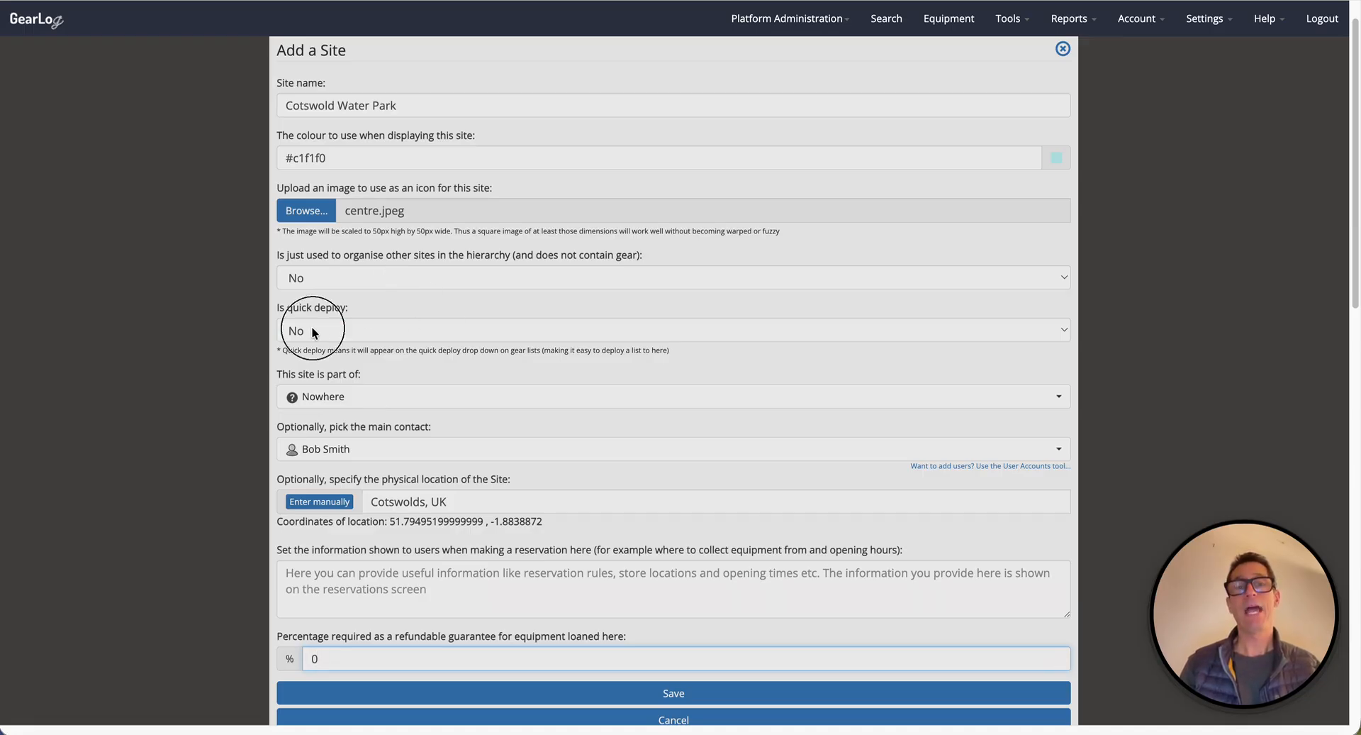
pyautogui.click(312, 329)
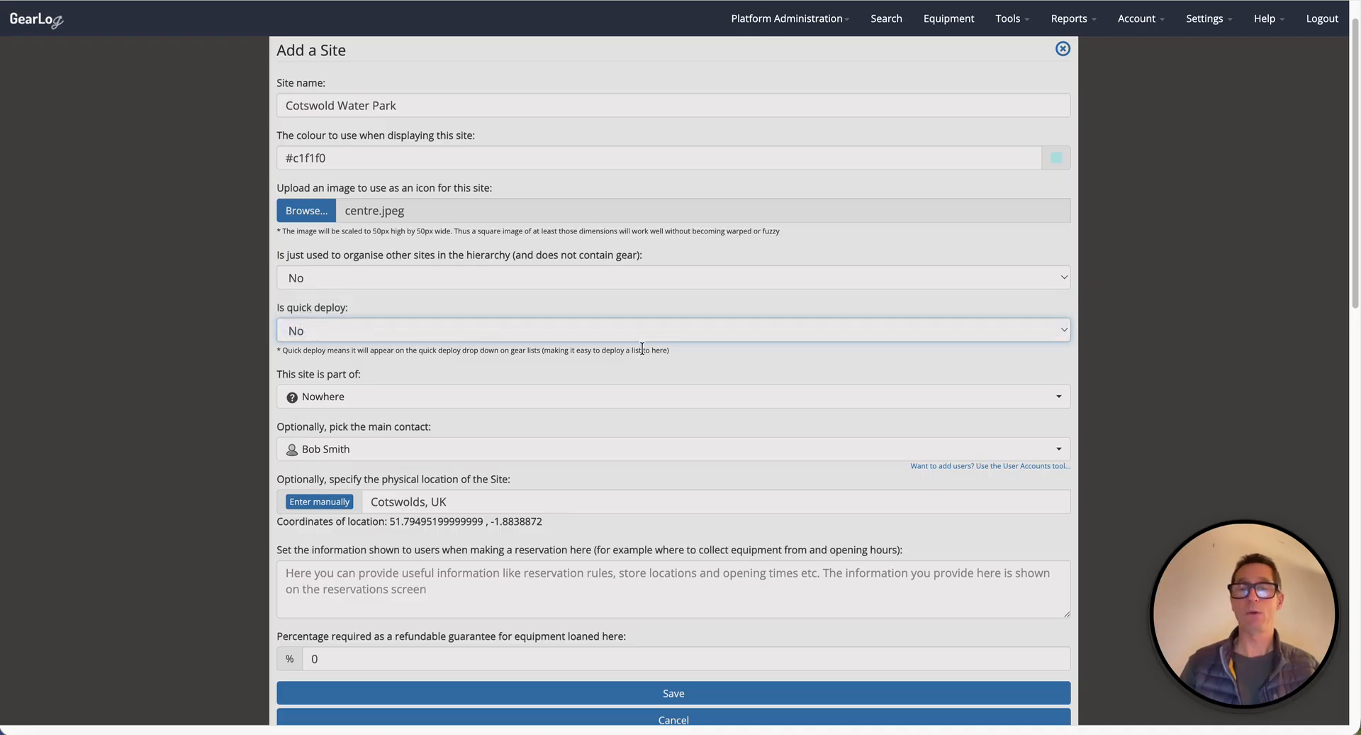
pyautogui.scroll(-3, 641, 347)
pyautogui.click(638, 580)
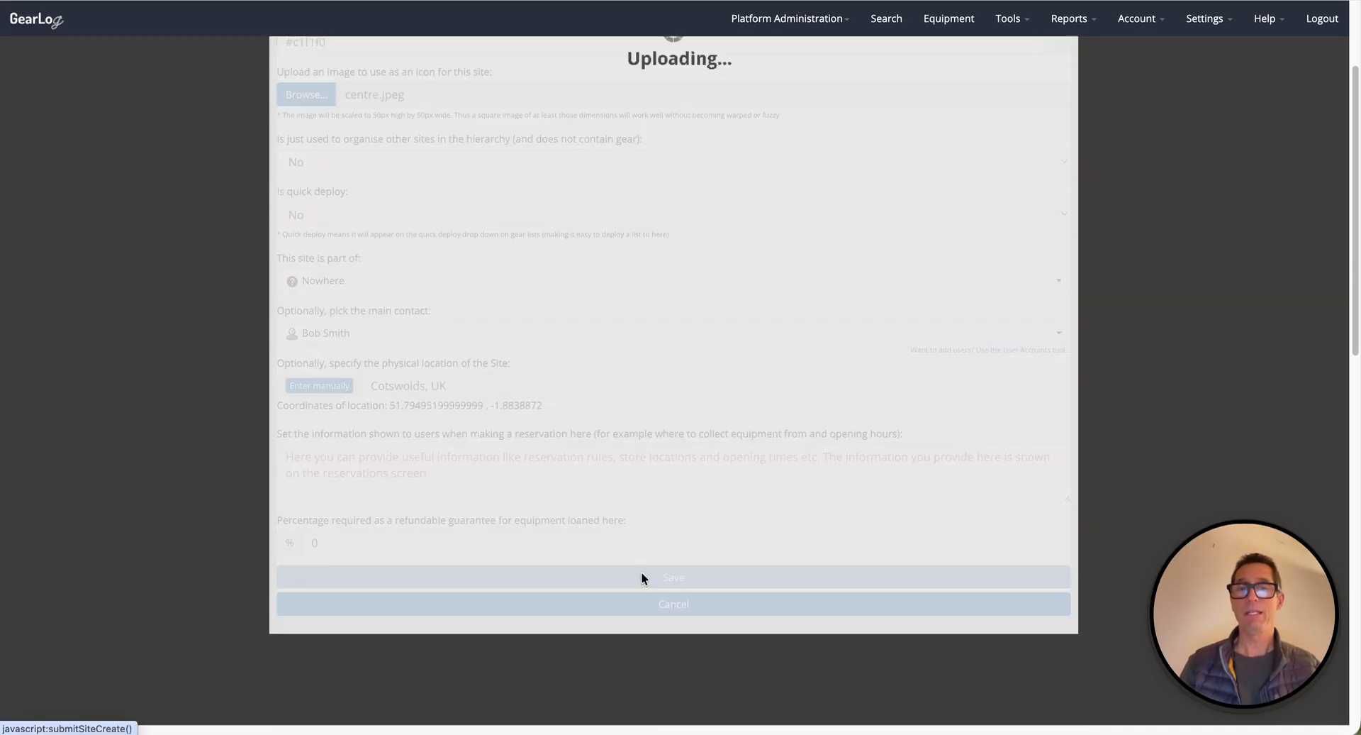
# Review the new Cotswold Water Park site and its details in the sites list.
pyautogui.scroll(2, 773, 358)
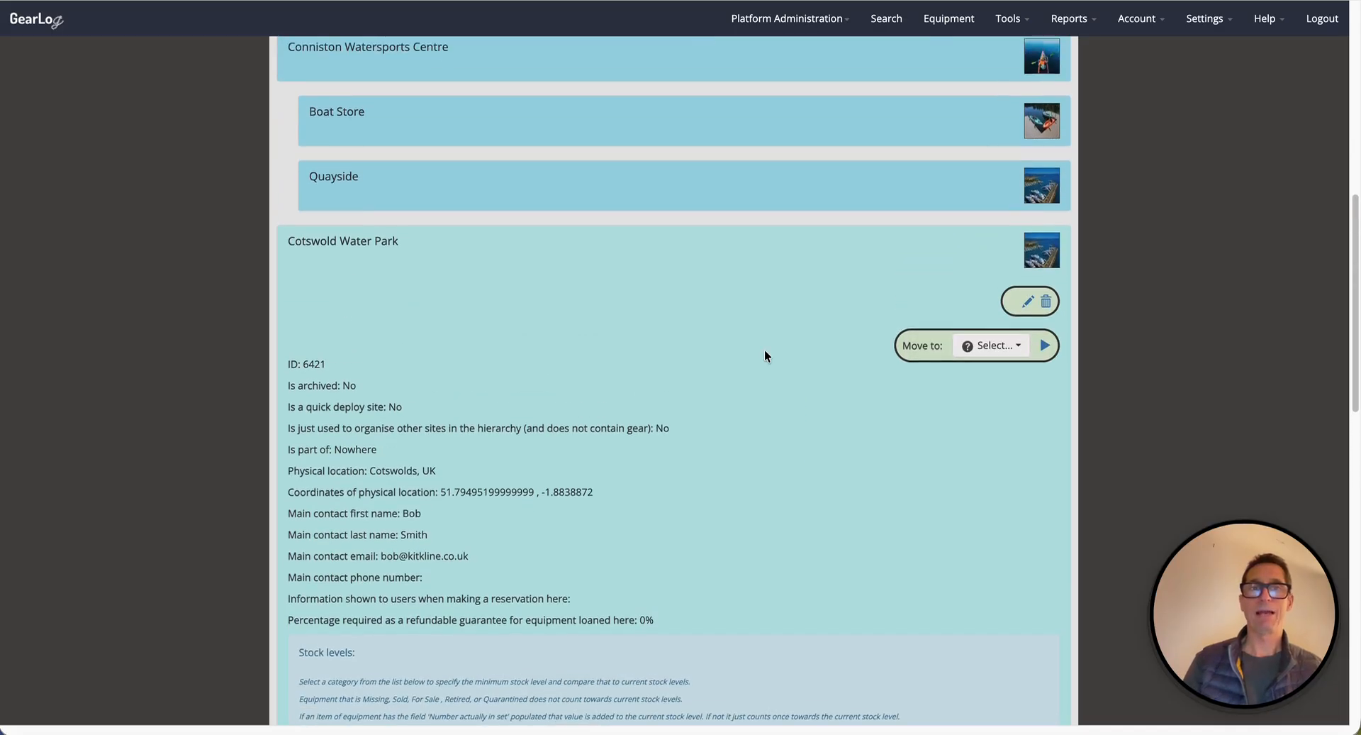
pyautogui.click(644, 253)
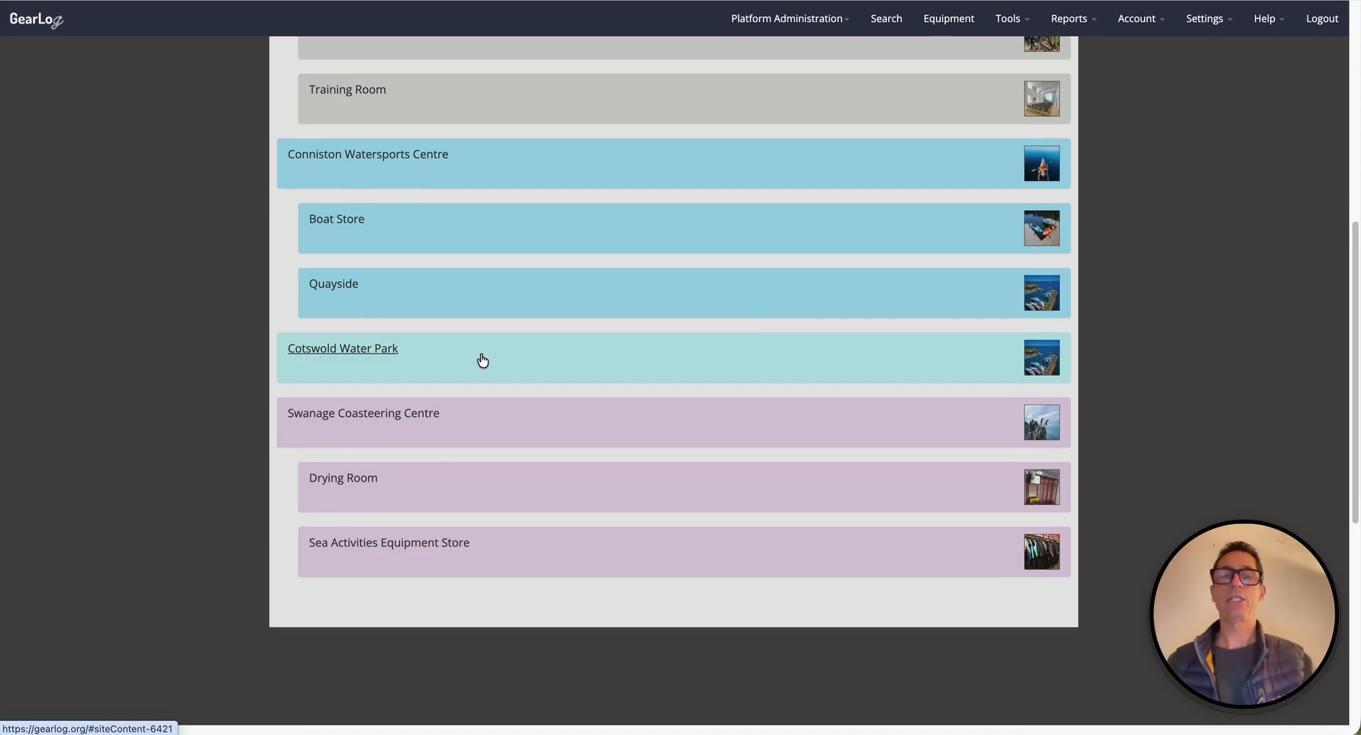
pyautogui.scroll(5, 482, 360)
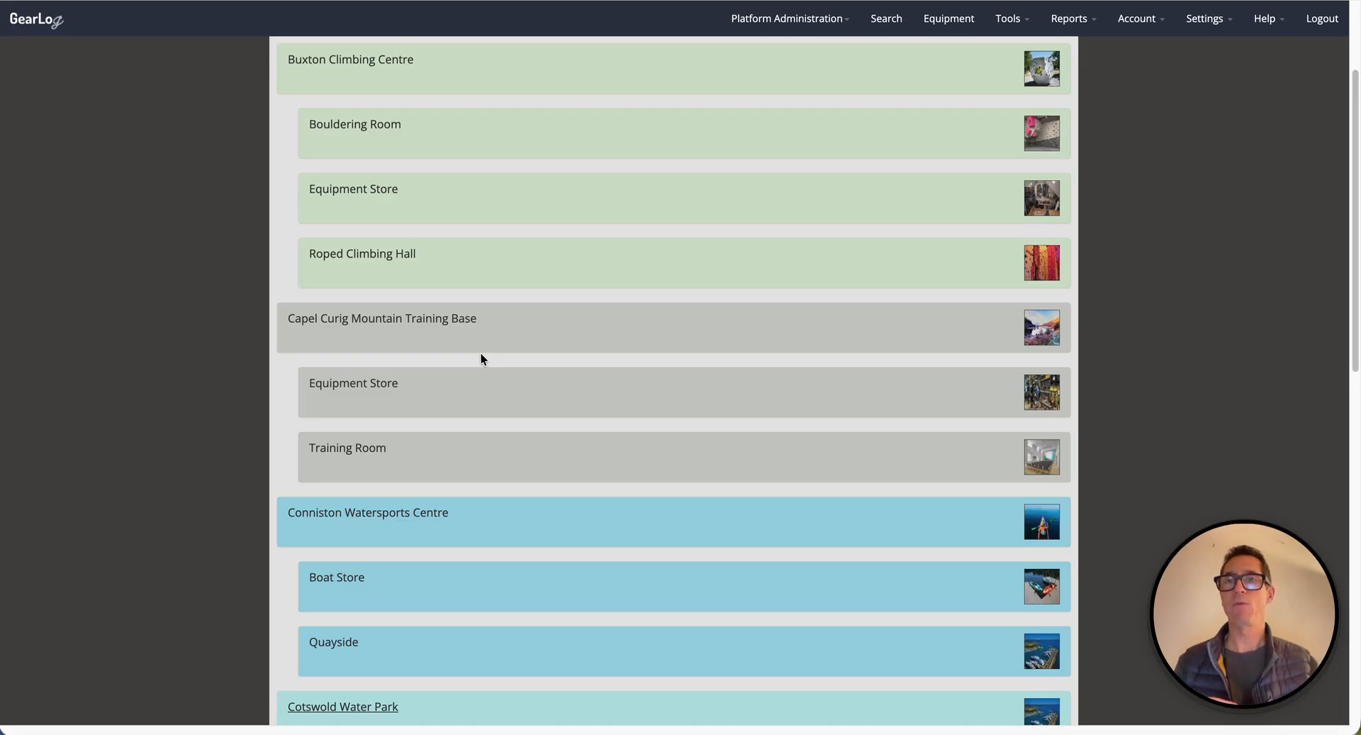
pyautogui.scroll(3, 482, 354)
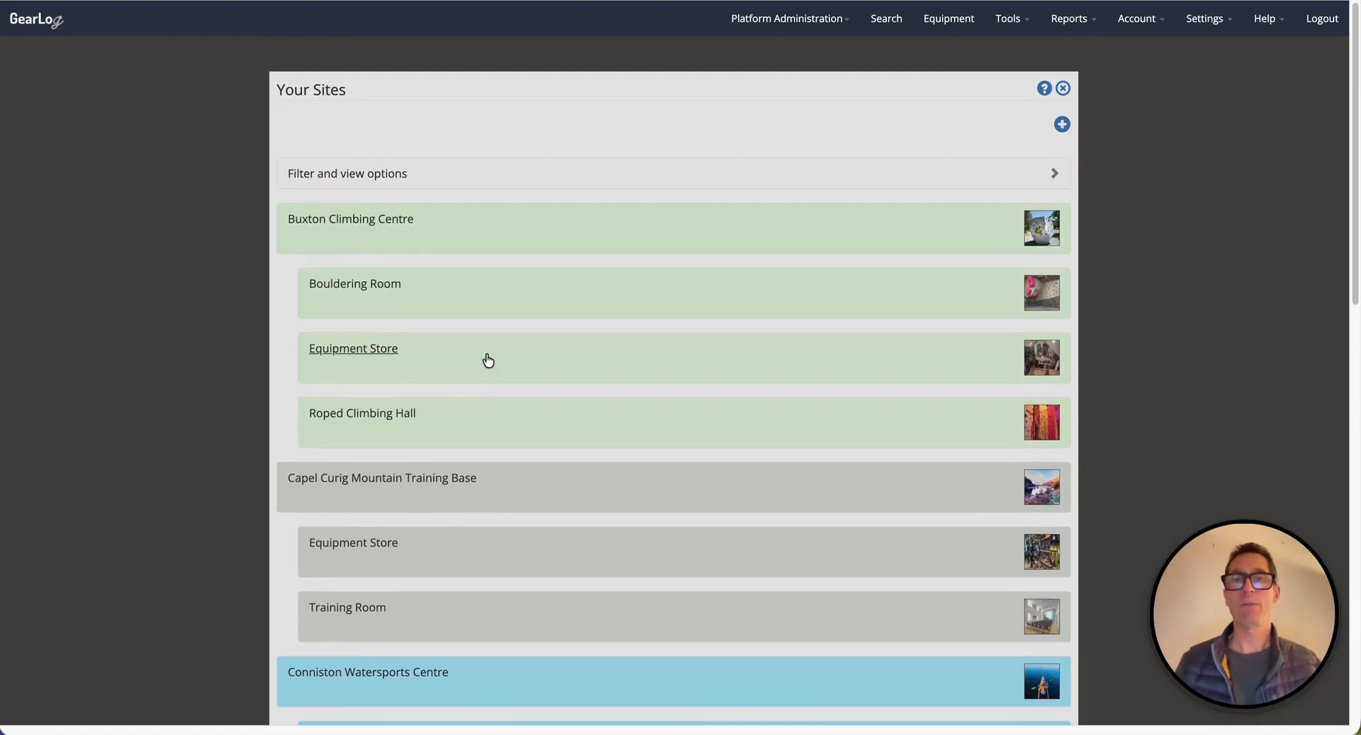
# Open the equipment list, inspect the site filter options, and expand the Helmets for Climbing category.
pyautogui.click(946, 24)
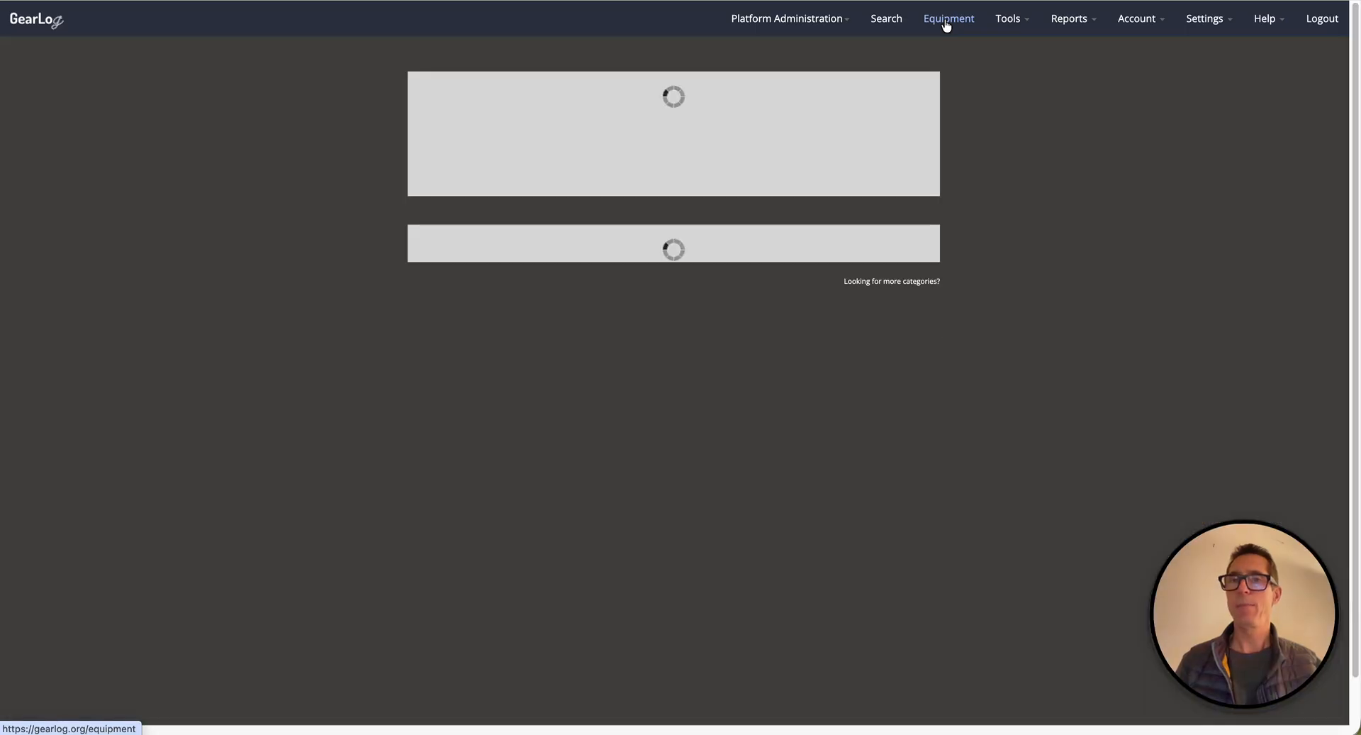
pyautogui.click(637, 168)
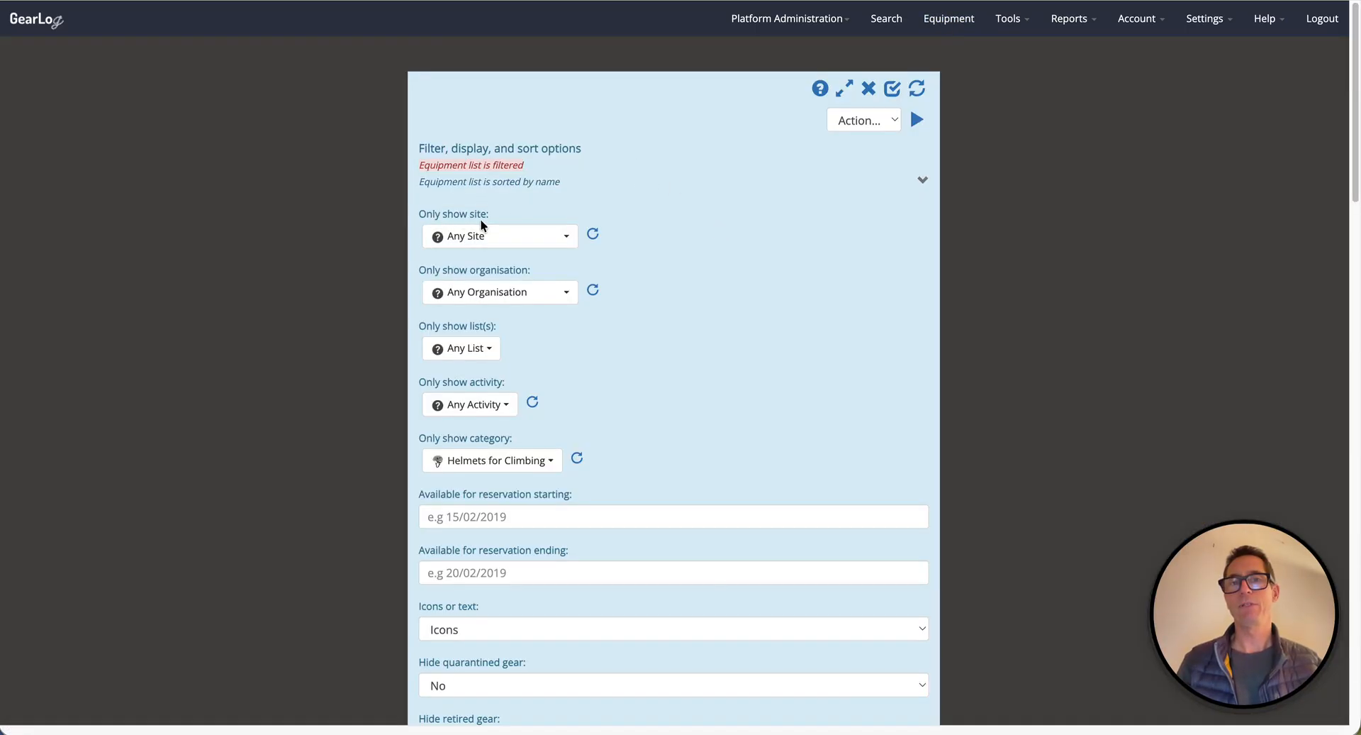
pyautogui.click(528, 236)
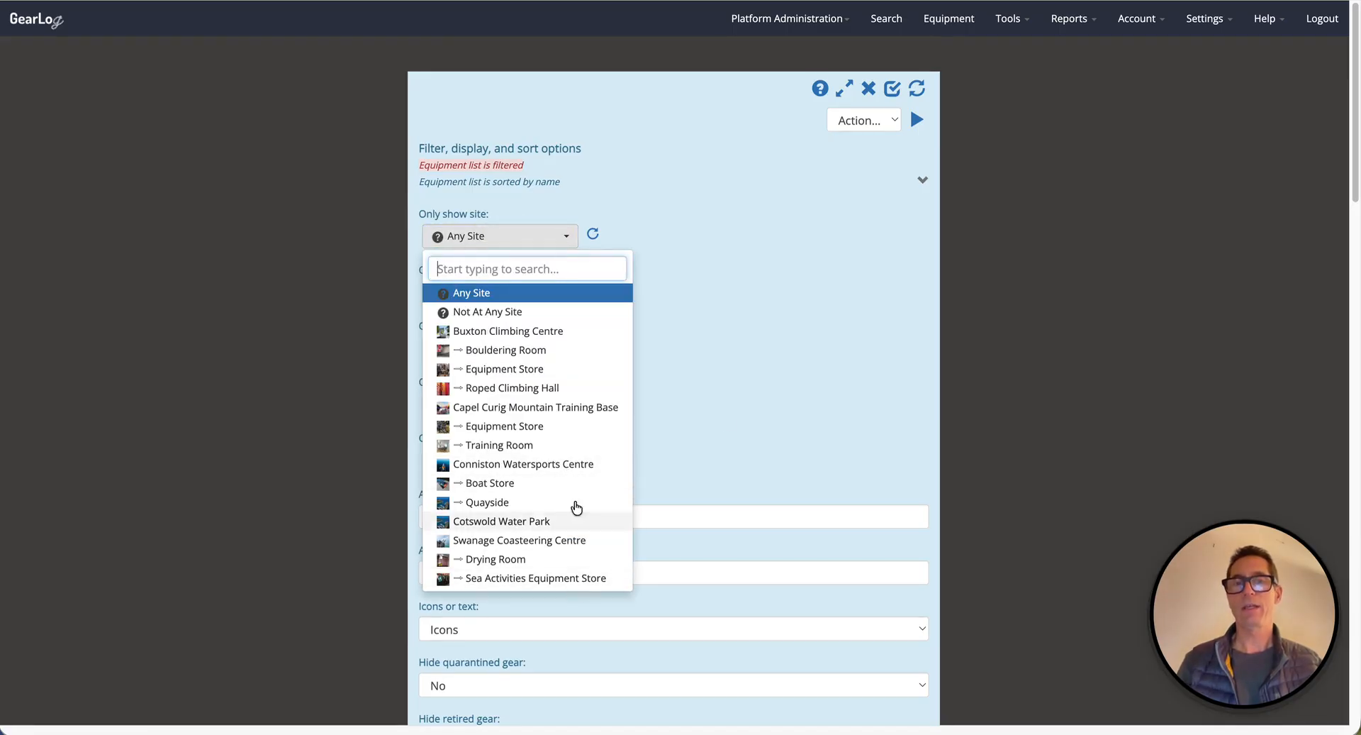
pyautogui.click(763, 351)
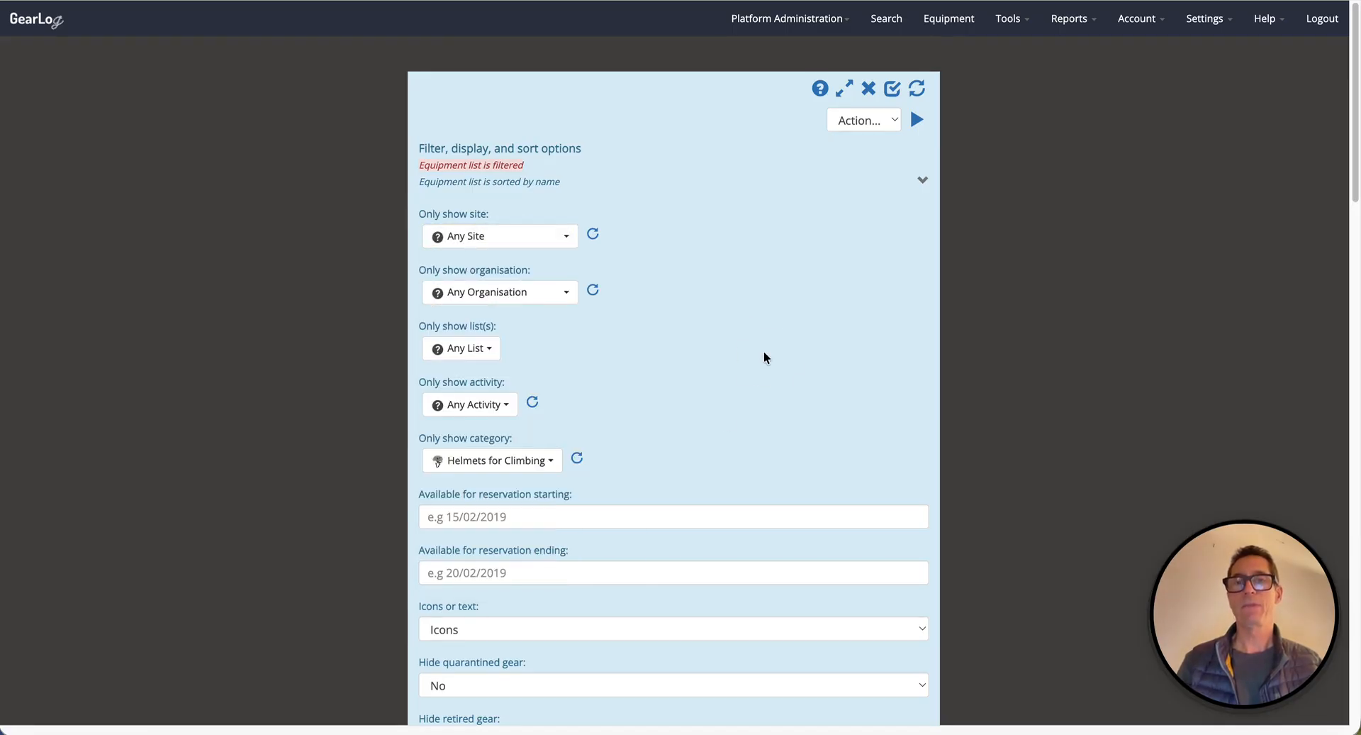
pyautogui.click(752, 130)
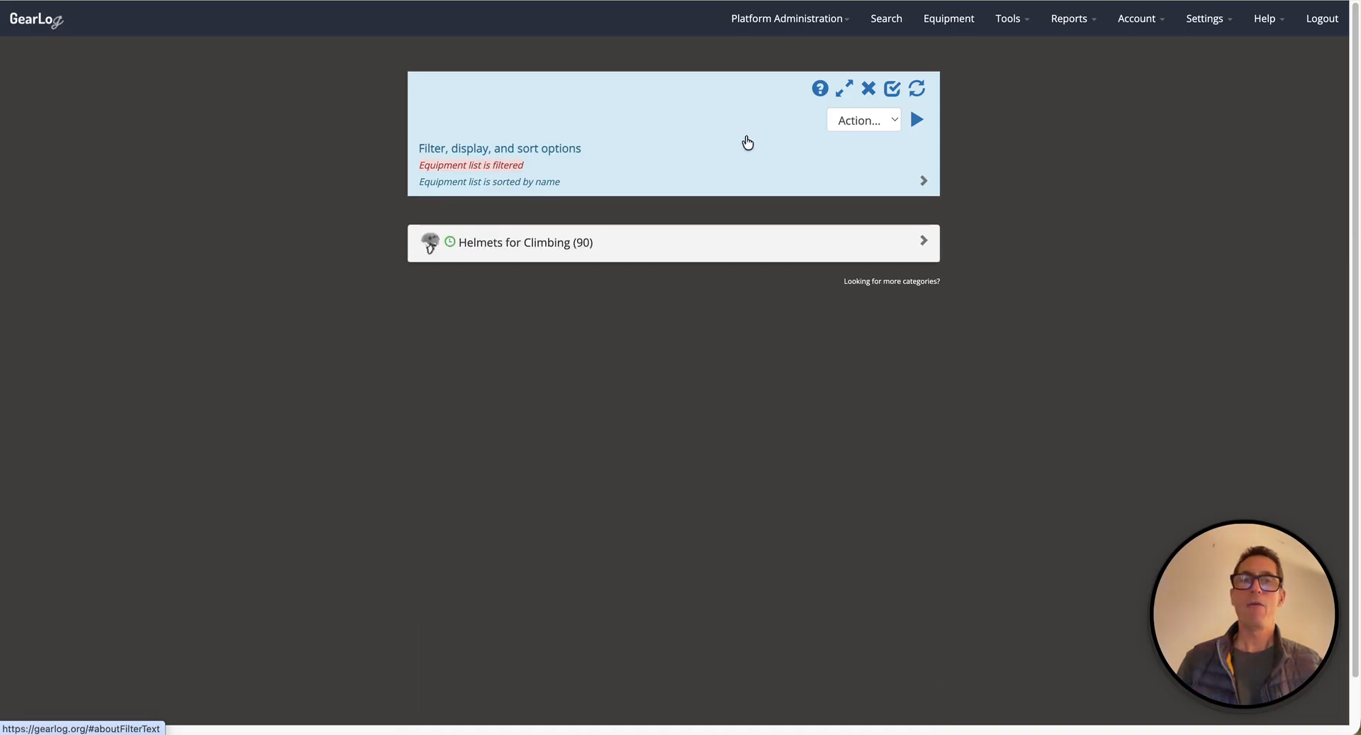
pyautogui.click(702, 239)
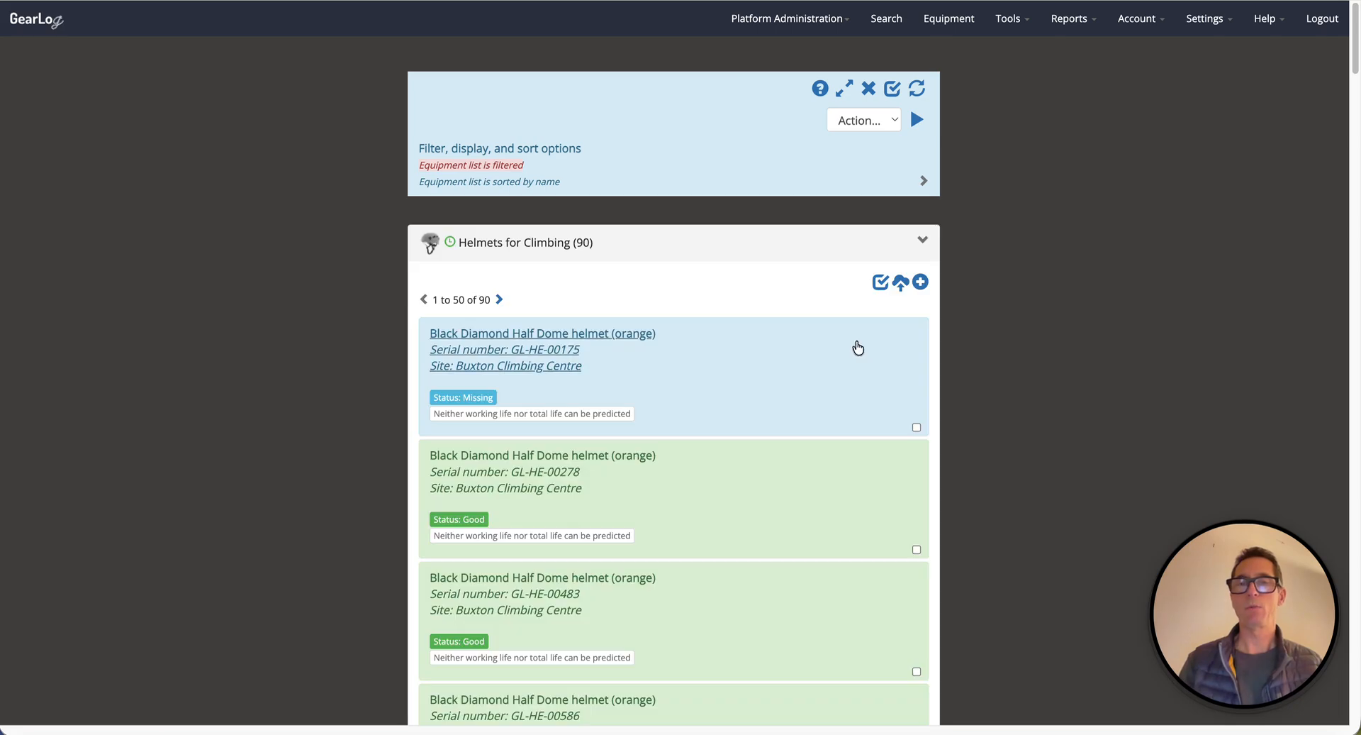
# Open helmet GL-HE-00278 for editing and inspect the site choices in its Identification section.
pyautogui.click(806, 478)
pyautogui.click(882, 578)
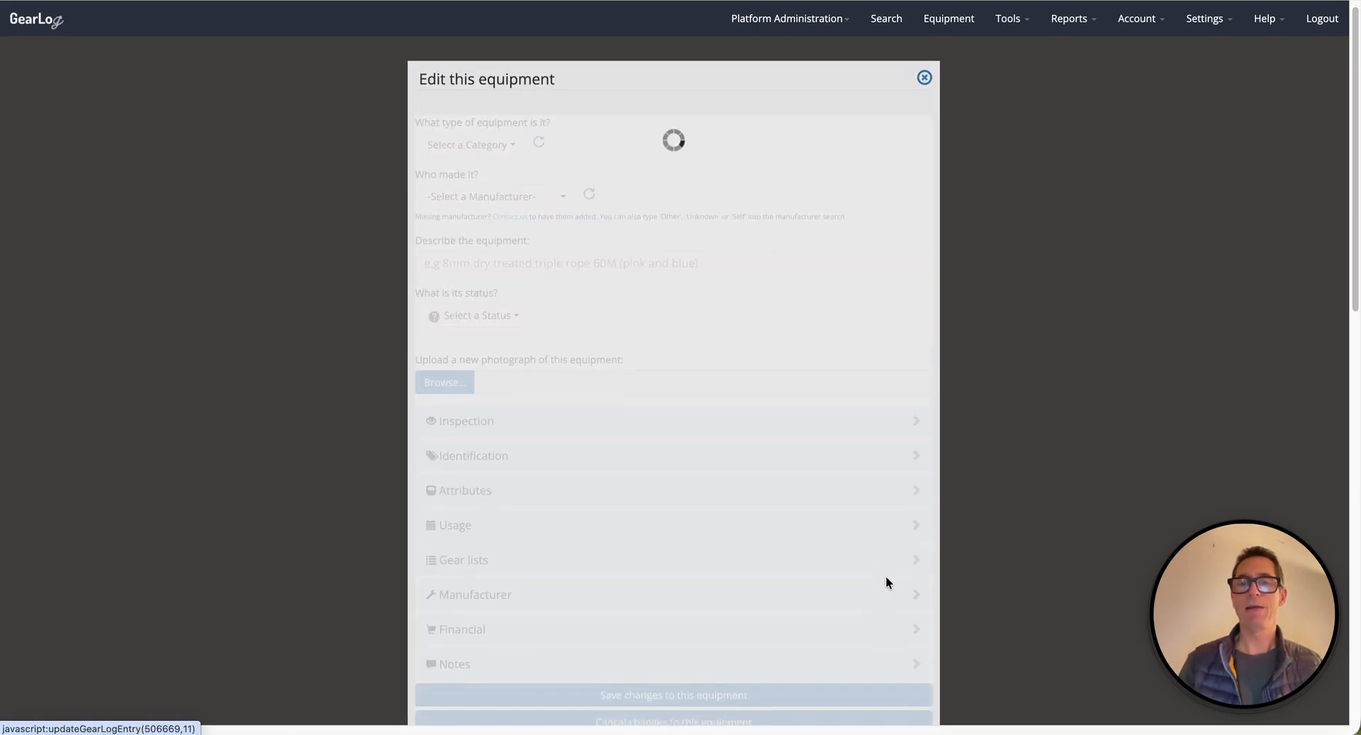
pyautogui.click(482, 426)
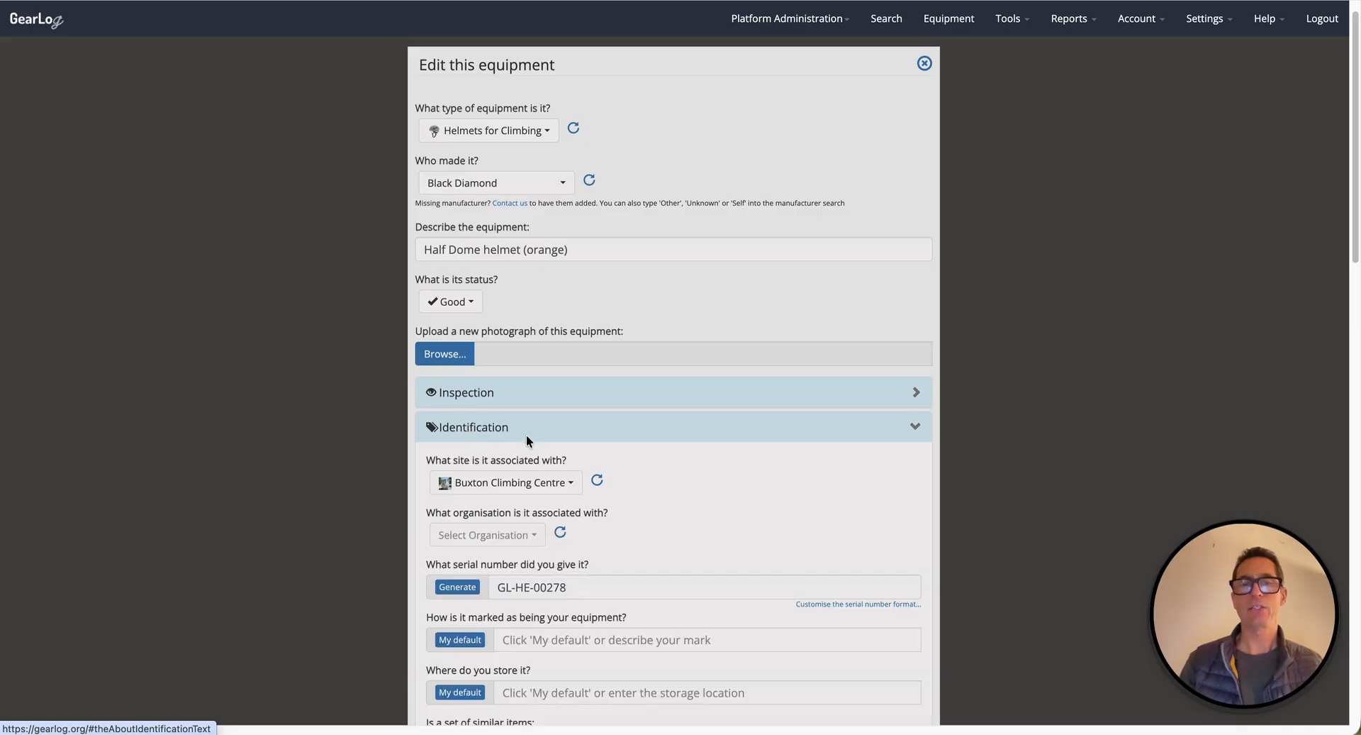
pyautogui.scroll(-1, 526, 433)
pyautogui.click(544, 482)
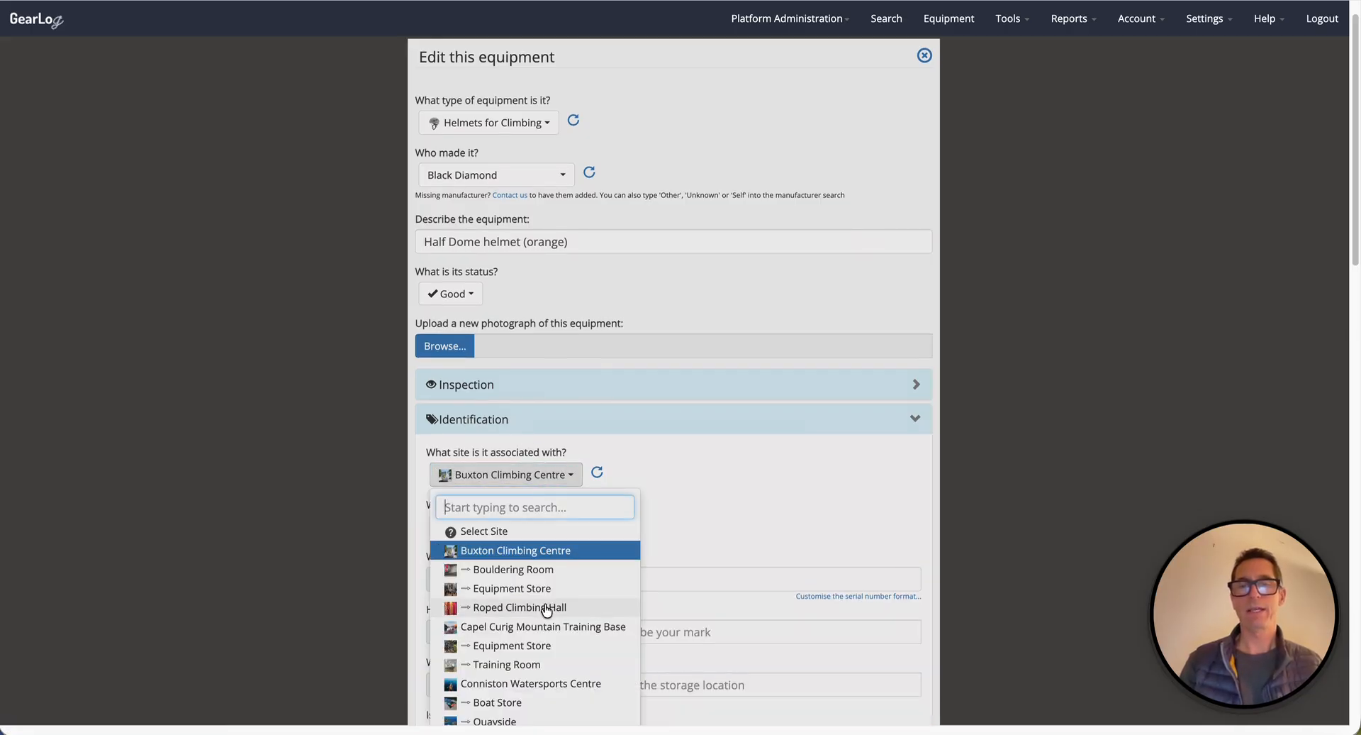
pyautogui.scroll(-2, 546, 608)
pyautogui.click(752, 376)
pyautogui.scroll(3, 751, 376)
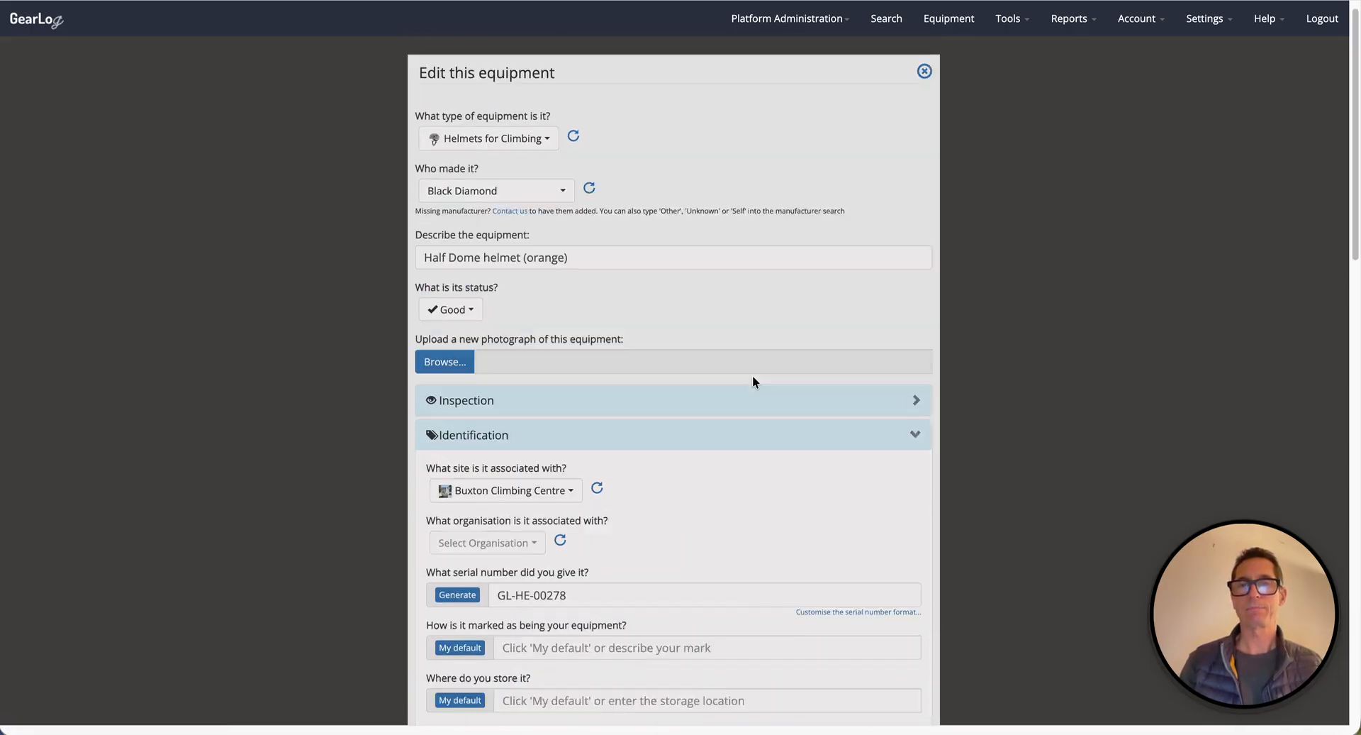
pyautogui.click(1074, 20)
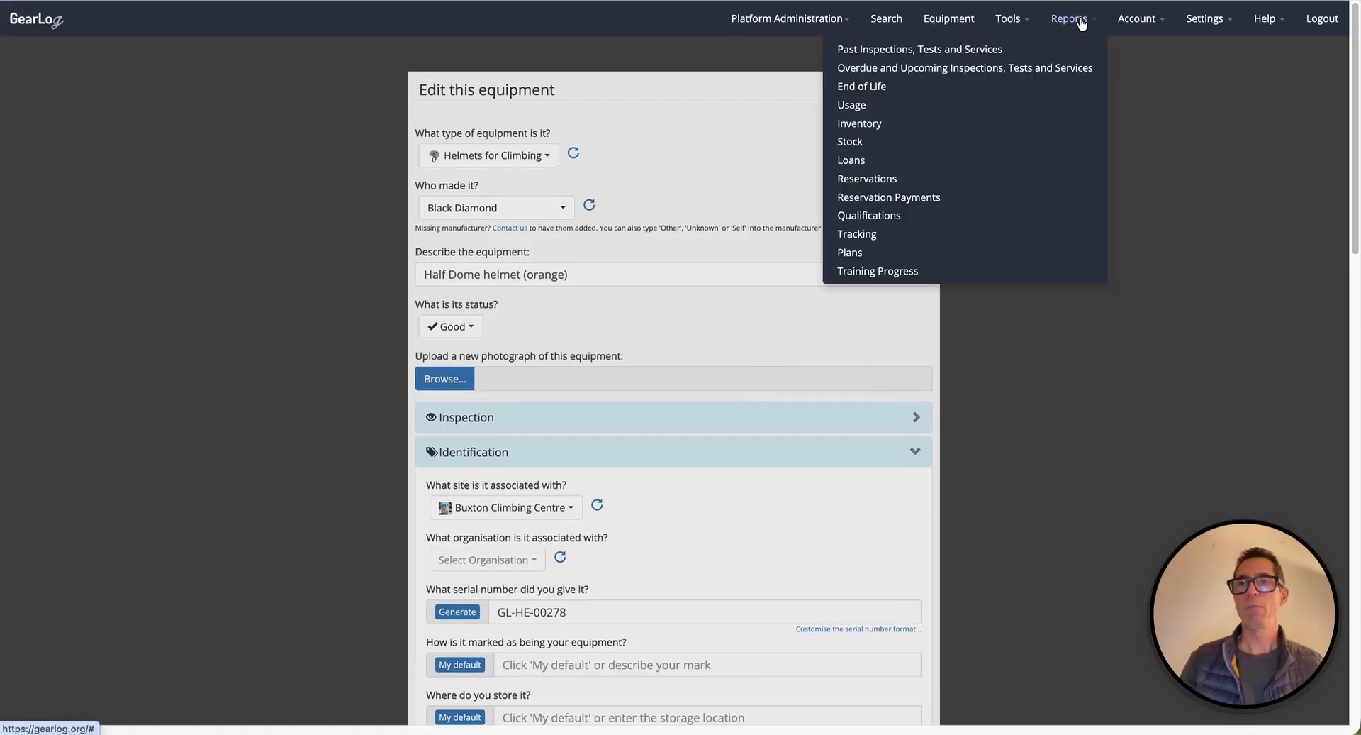
# Open the Past Inspections, Tests and Services report and inspect the site filter in its filter and sort options.
pyautogui.click(884, 55)
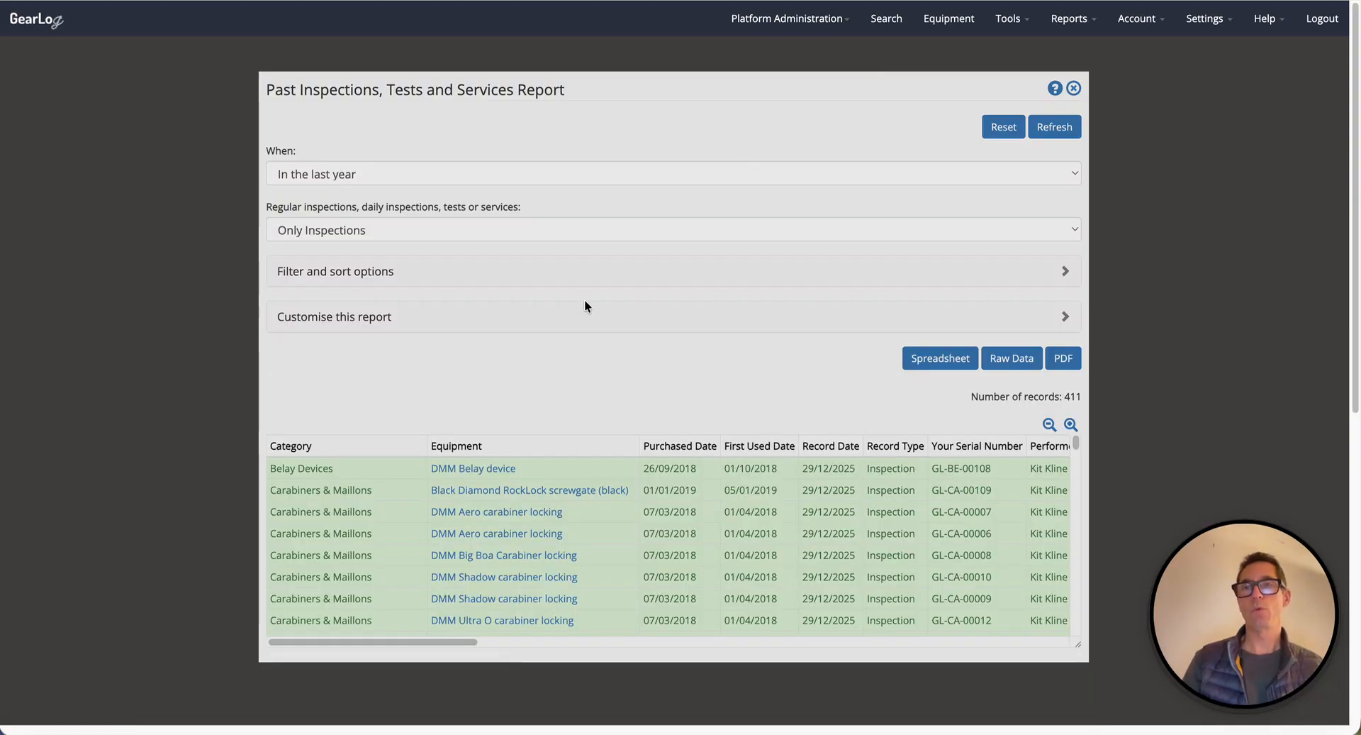
pyautogui.click(316, 272)
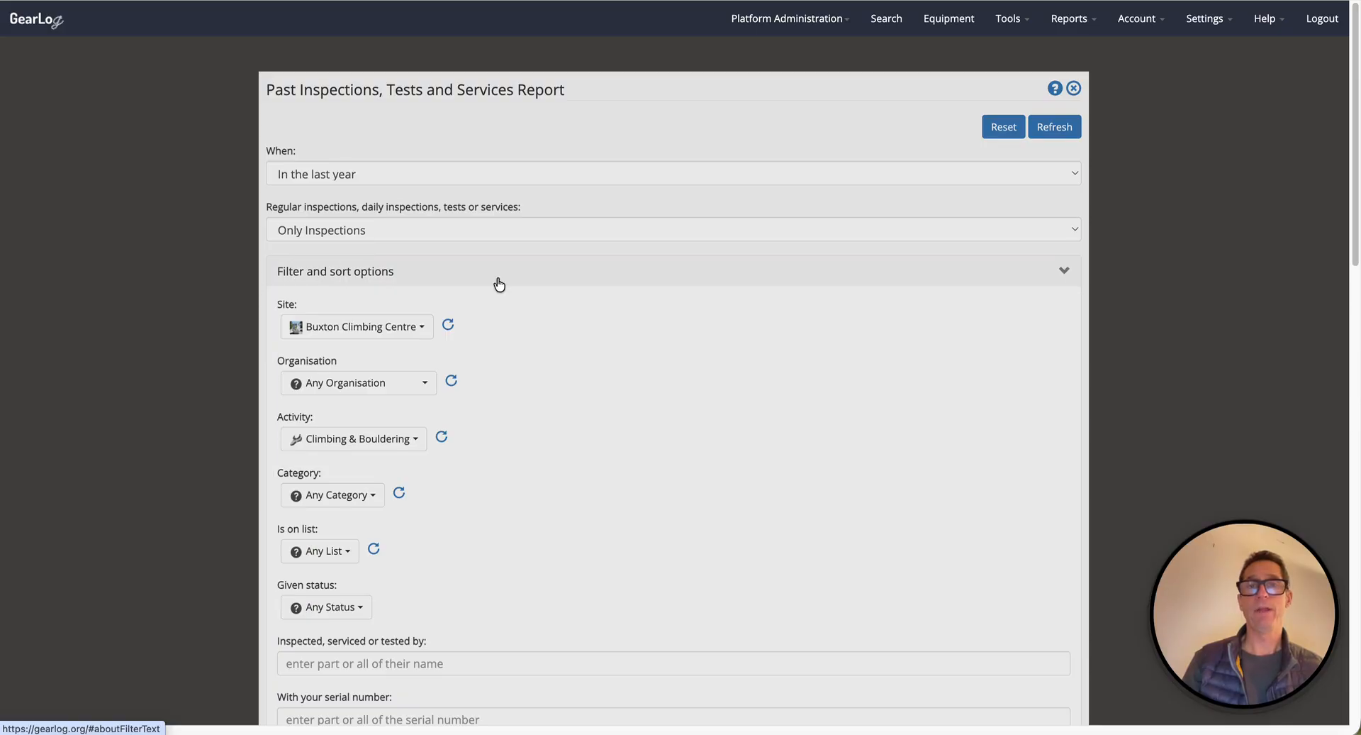
pyautogui.scroll(-1, 499, 284)
pyautogui.moveTo(367, 286); pyautogui.dragTo(258, 285)
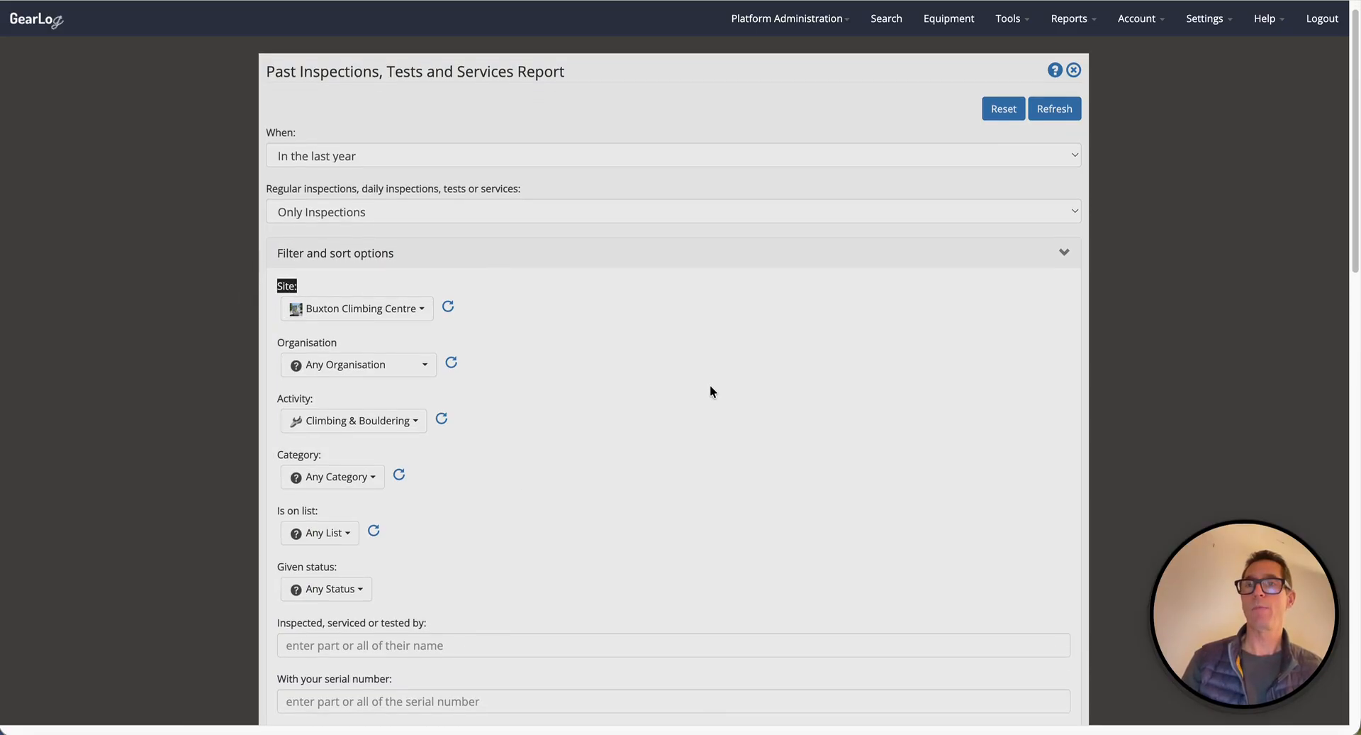
# Open the dashboard and inspect the site setting in its data options.
pyautogui.click(1010, 21)
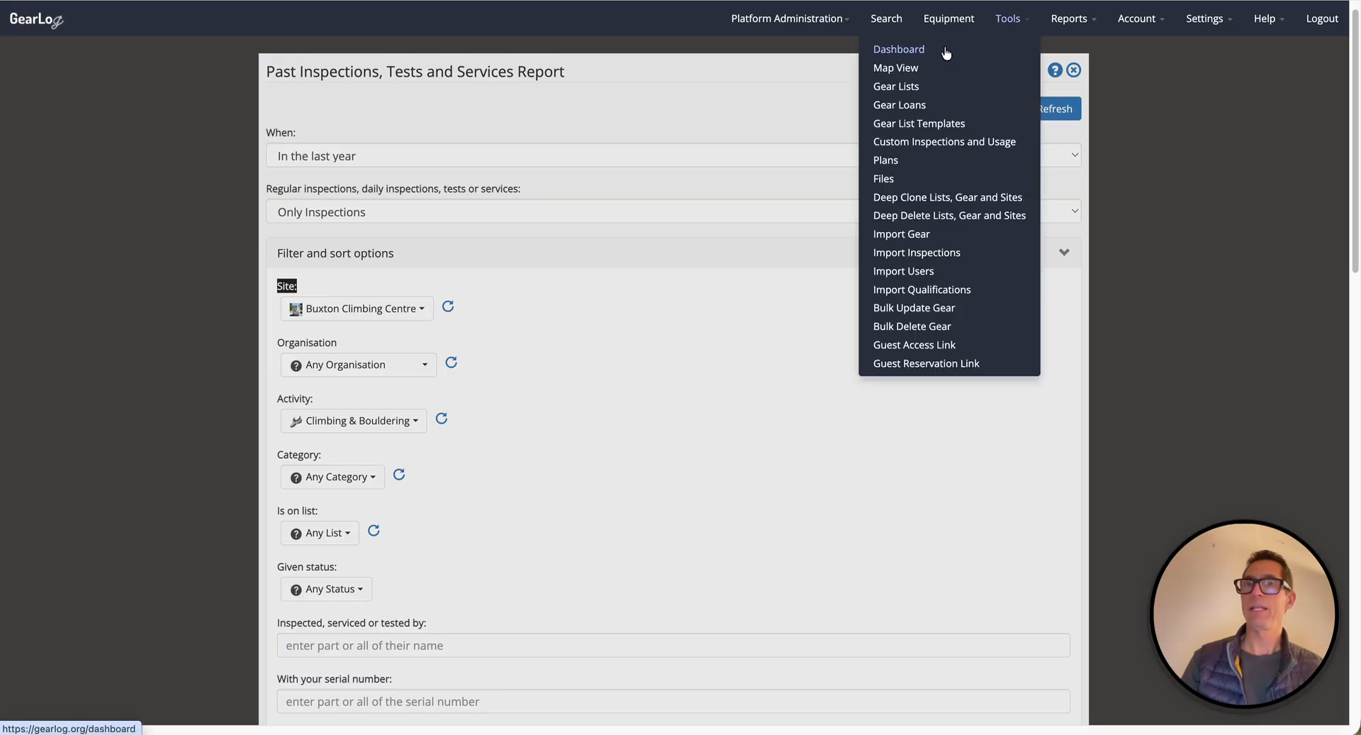
pyautogui.click(928, 51)
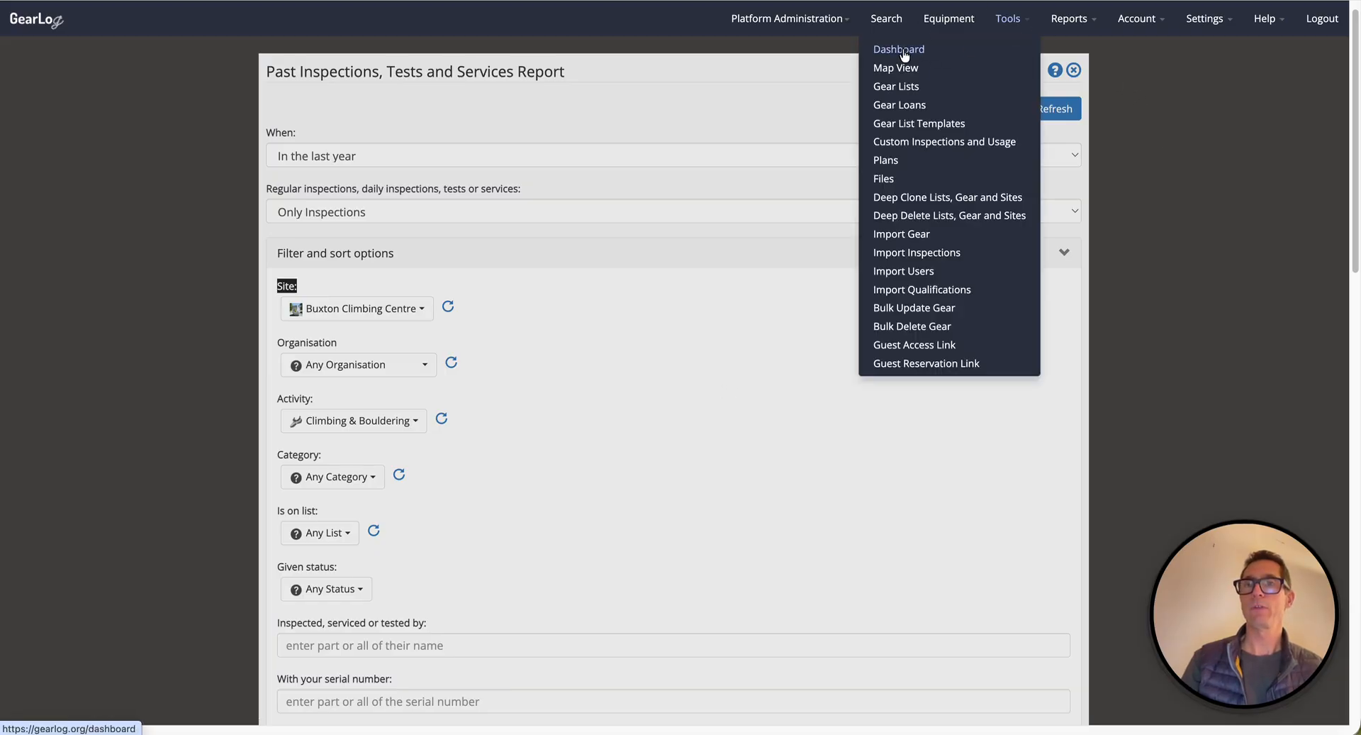
pyautogui.scroll(-10, 778, 346)
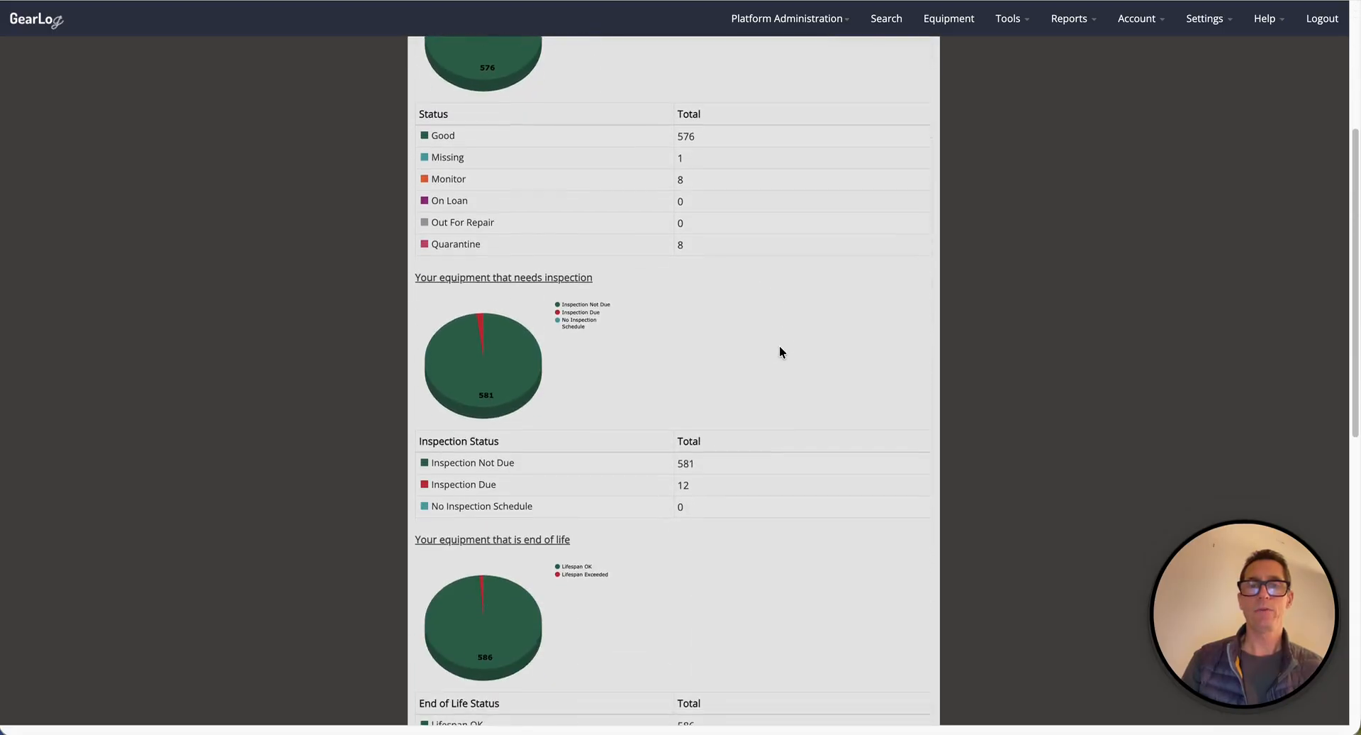
pyautogui.scroll(10, 780, 346)
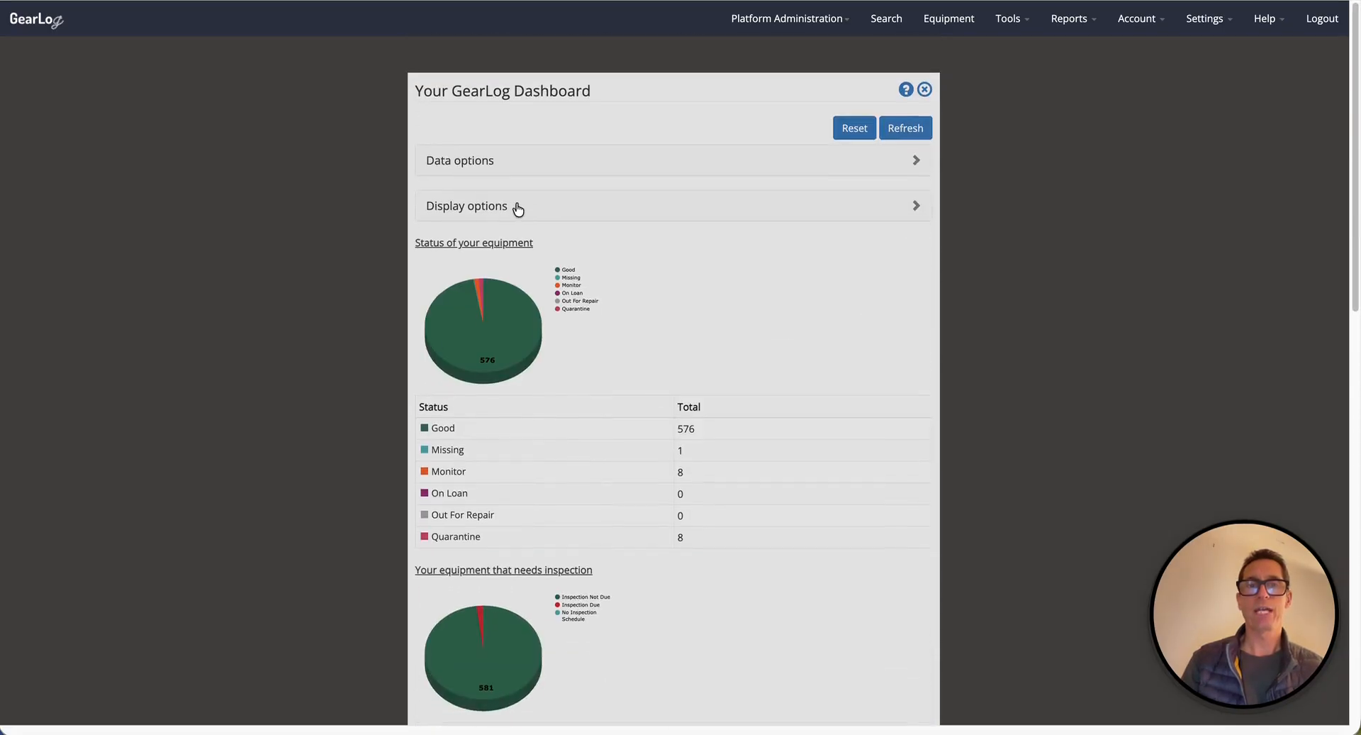
pyautogui.click(473, 170)
pyautogui.scroll(-2, 736, 315)
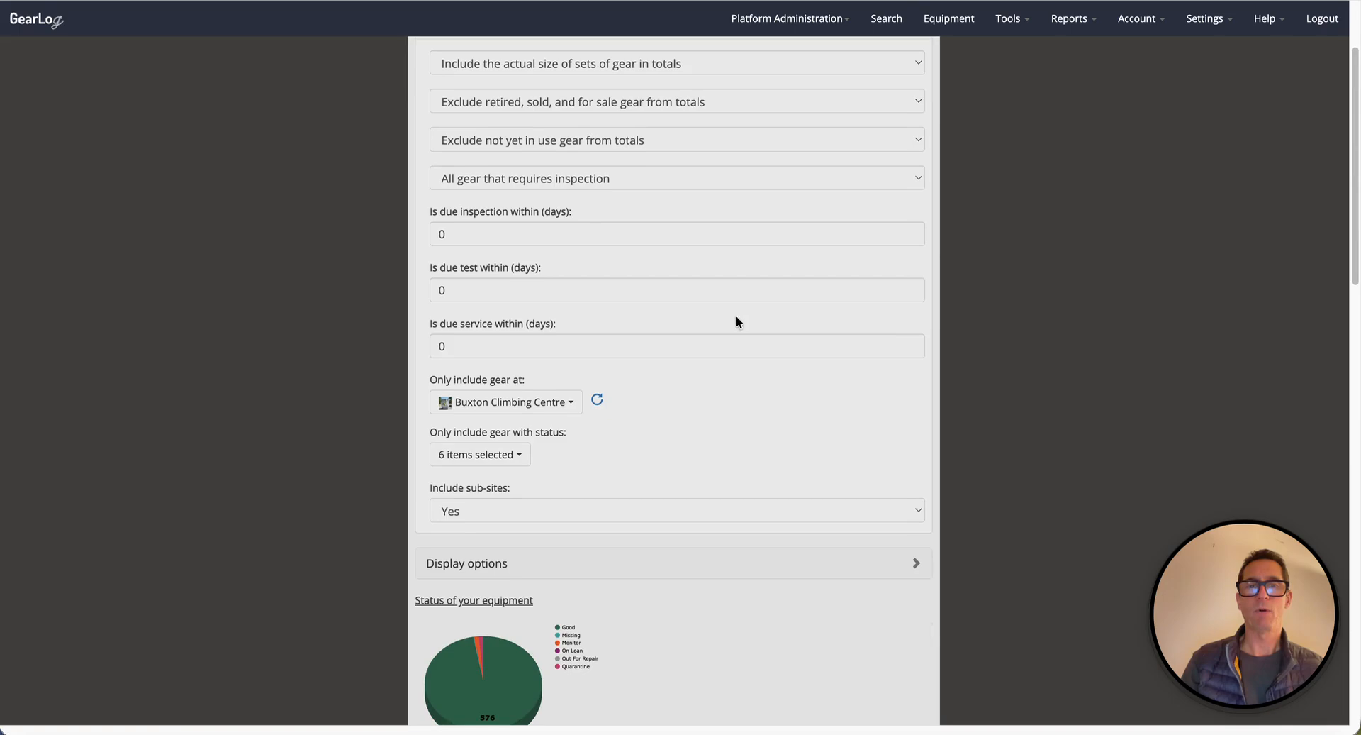
pyautogui.moveTo(448, 383); pyautogui.dragTo(542, 384)
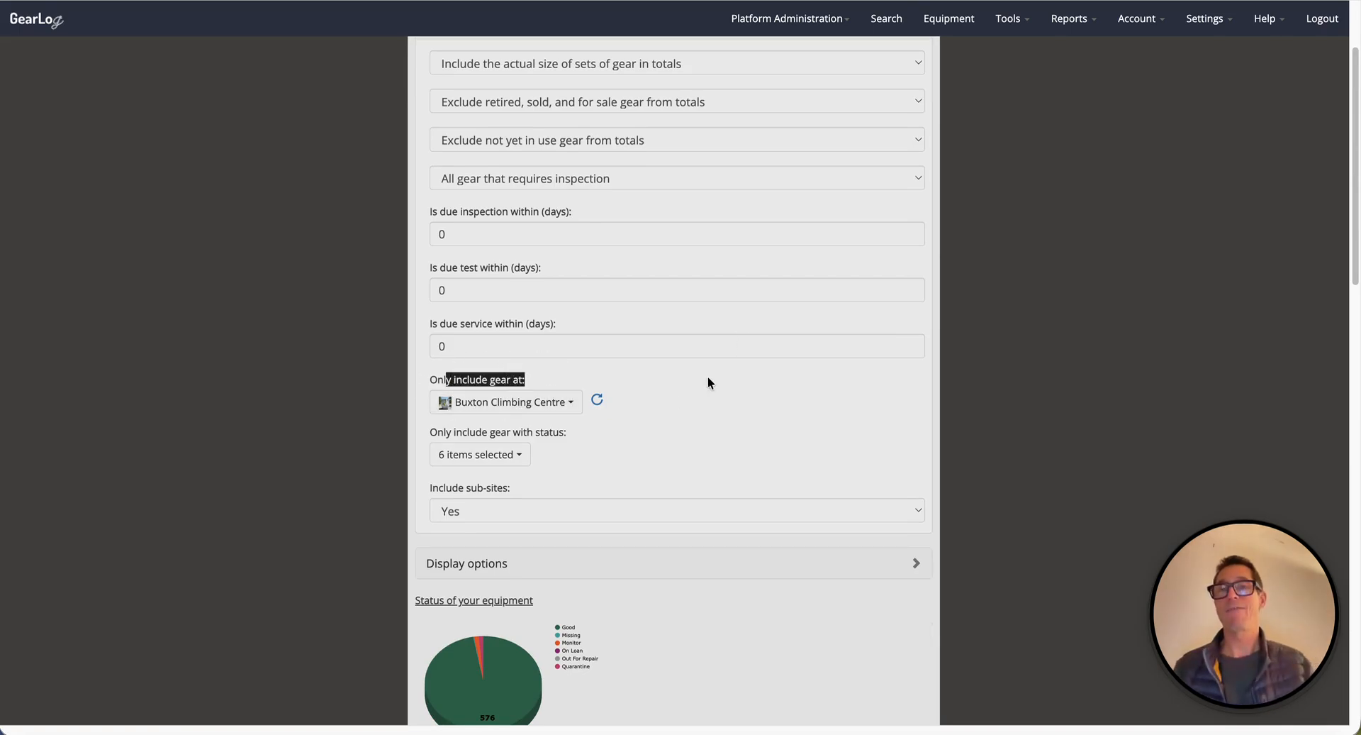
pyautogui.scroll(2, 736, 279)
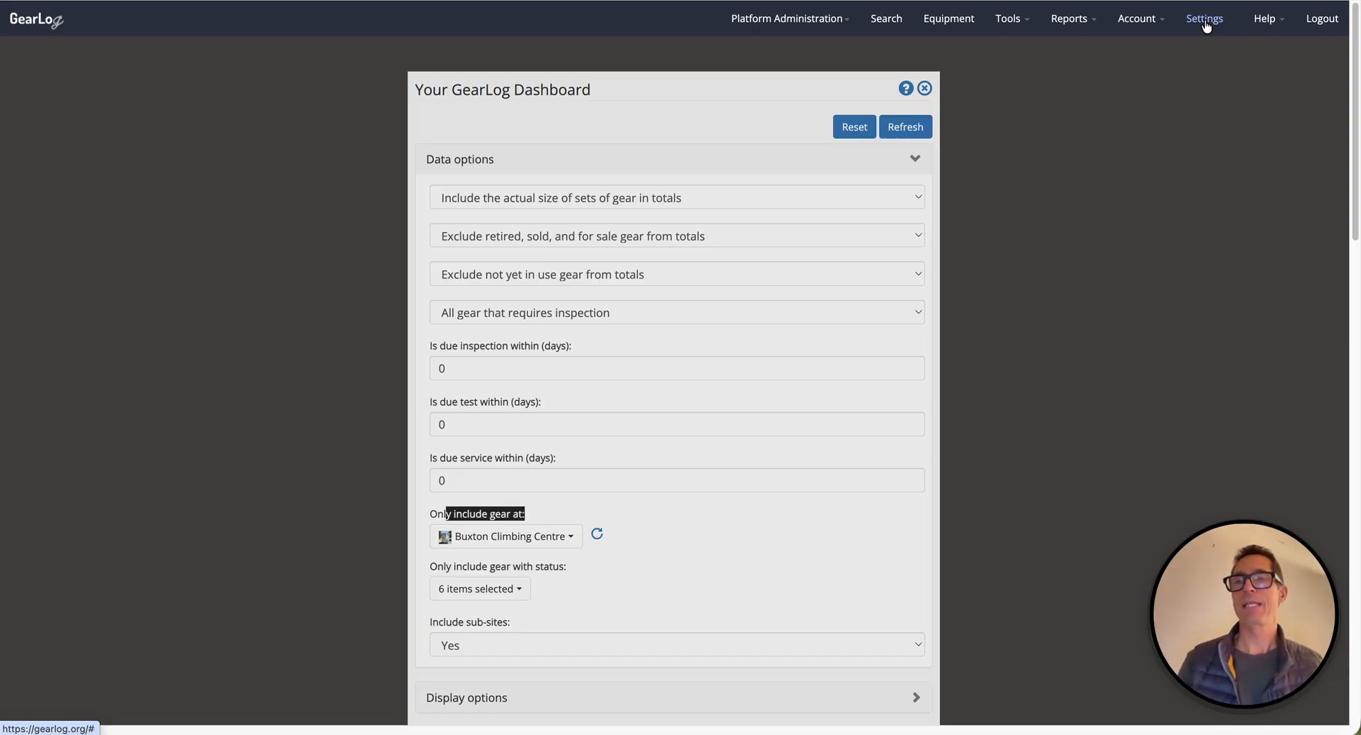
# Open the sites settings and view the Buxton Climbing Centre site's details, including its ID.
pyautogui.click(1206, 19)
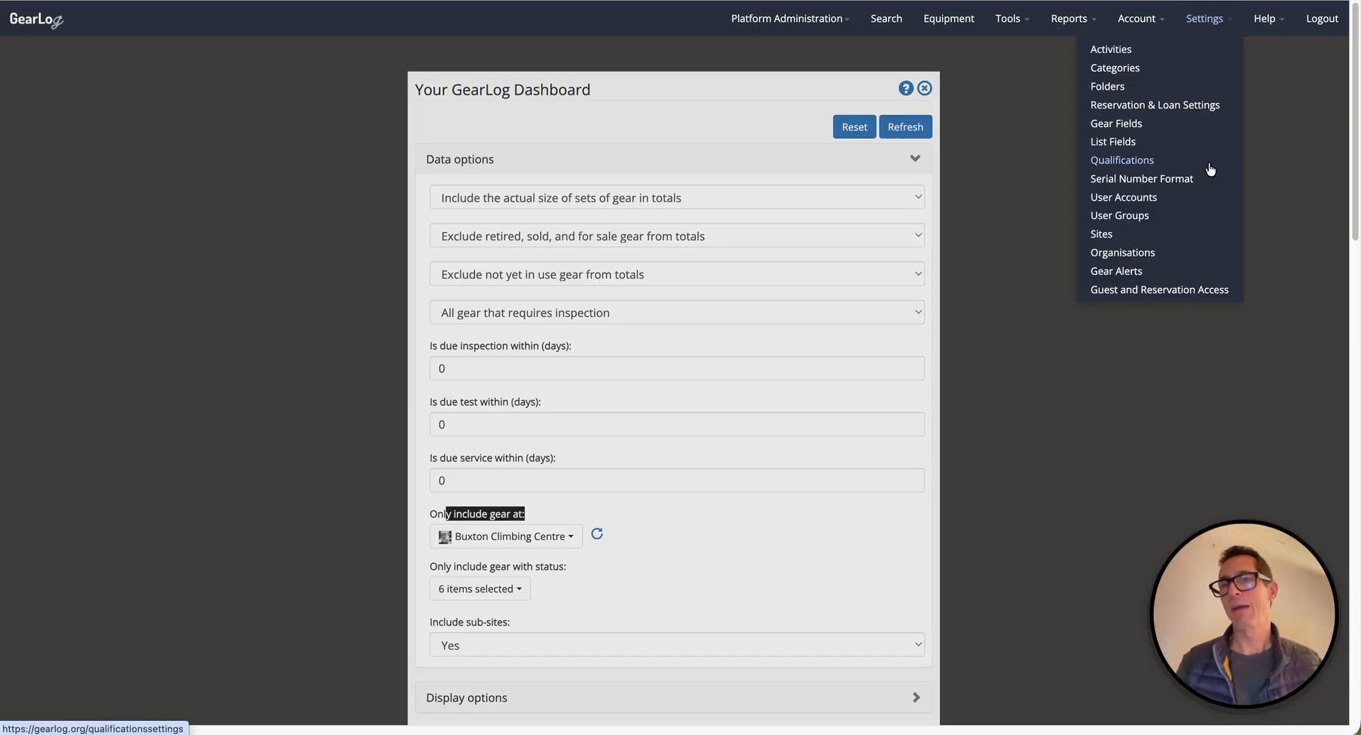
pyautogui.click(1102, 234)
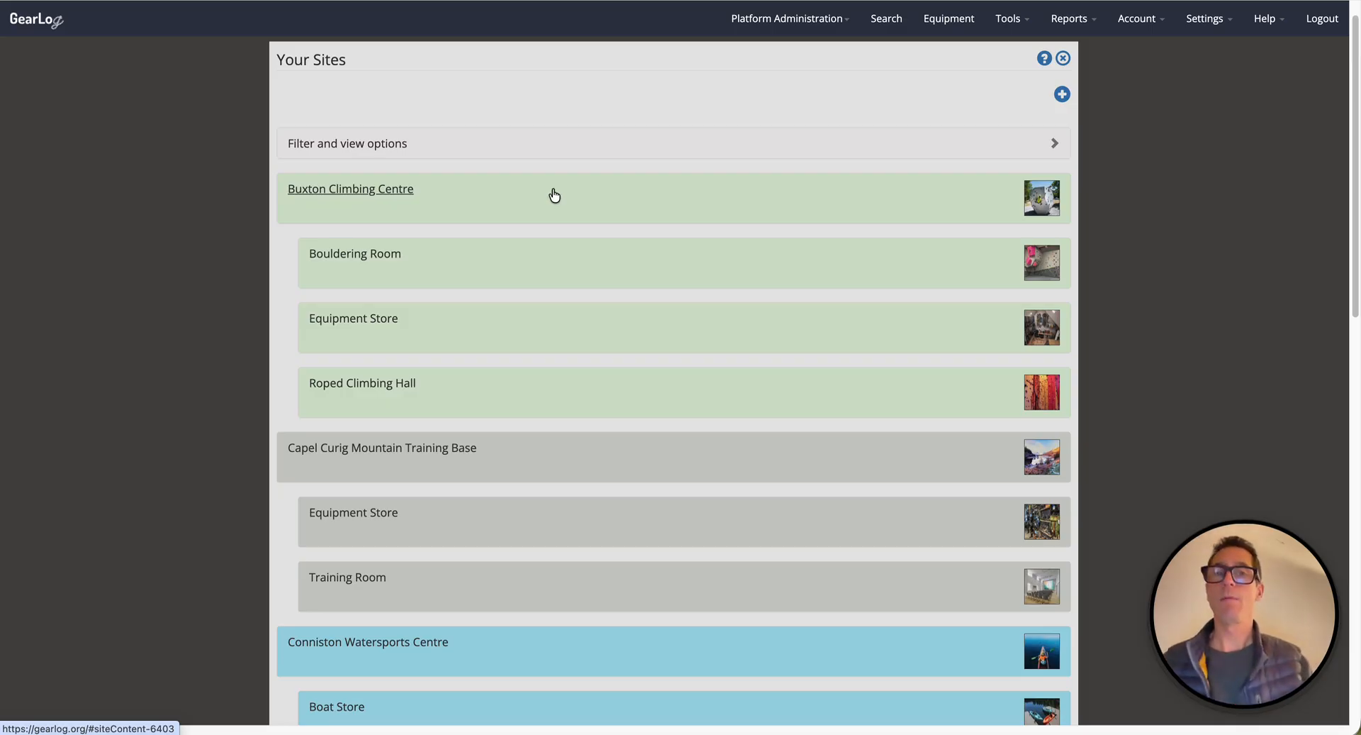
pyautogui.click(1011, 21)
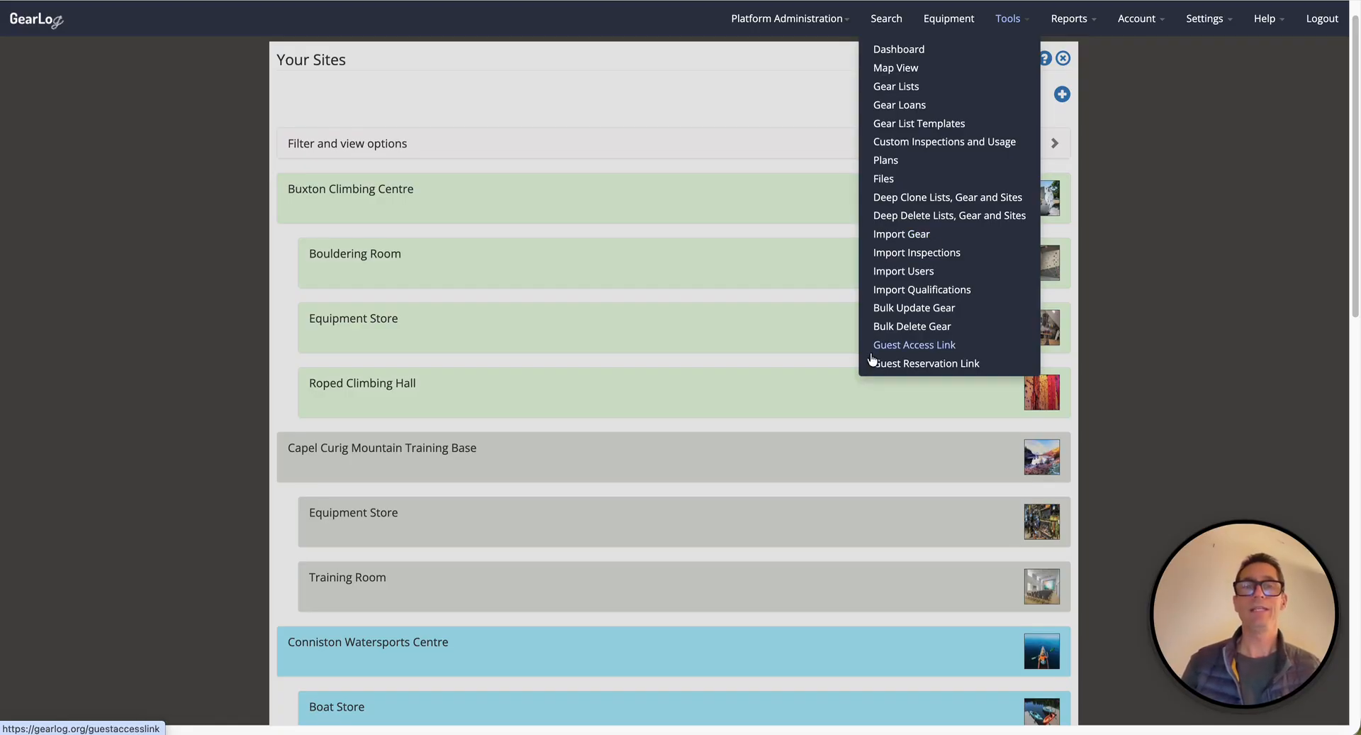
pyautogui.click(812, 196)
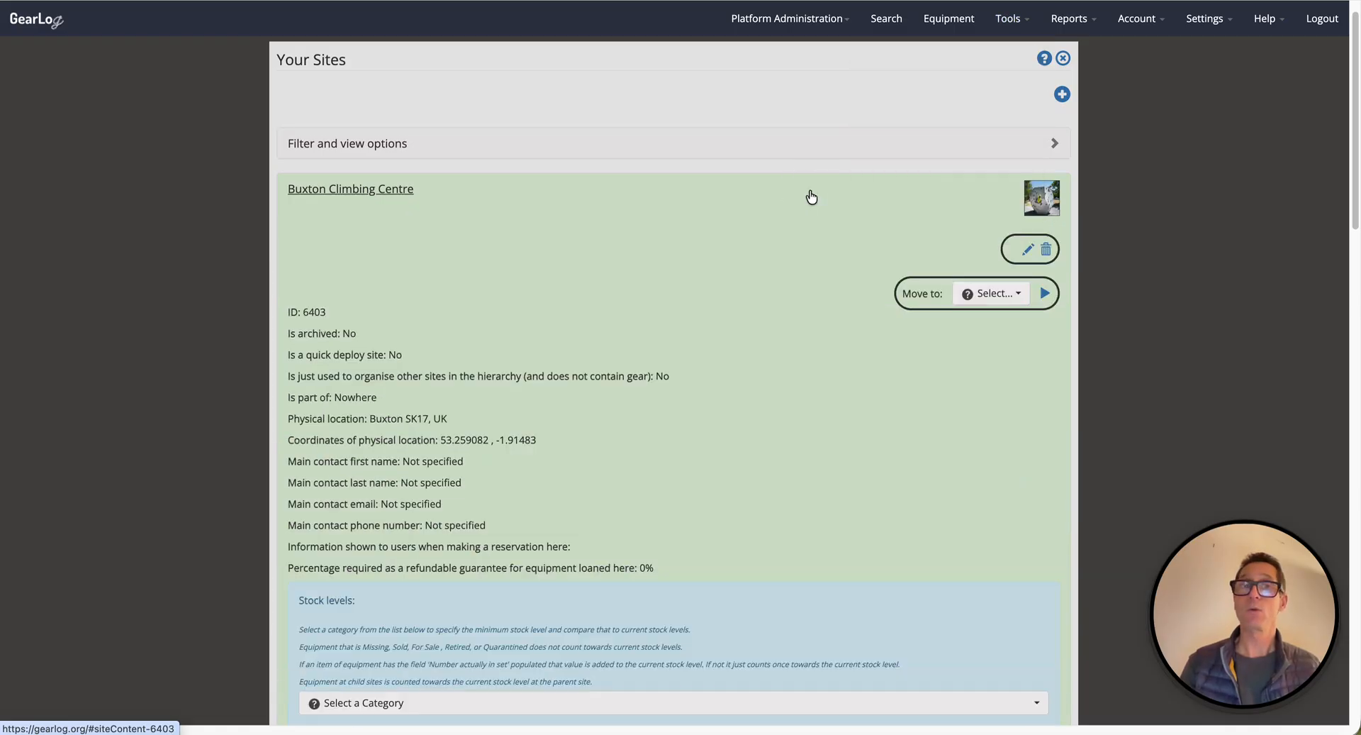
pyautogui.scroll(-1, 426, 276)
pyautogui.doubleClick(303, 296)
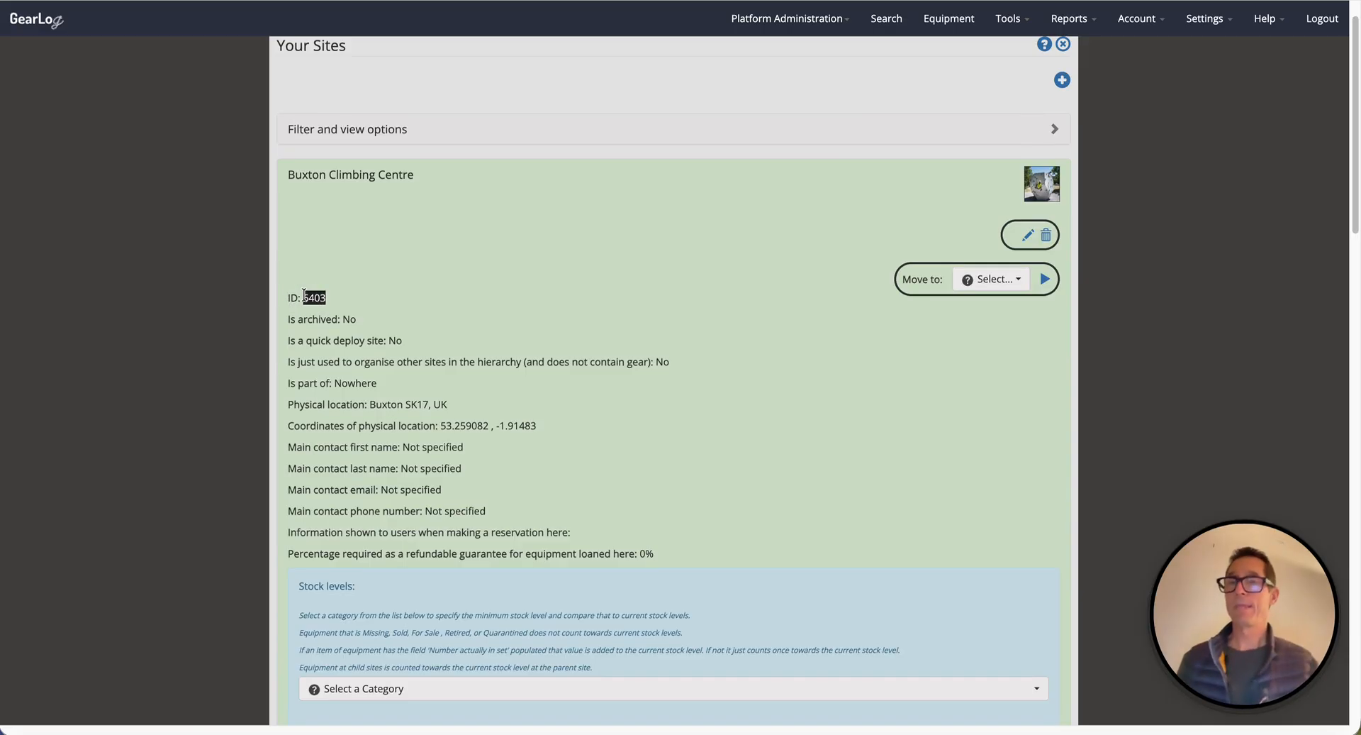
# Reopen the sites list from the settings.
pyautogui.click(1218, 21)
pyautogui.click(1106, 234)
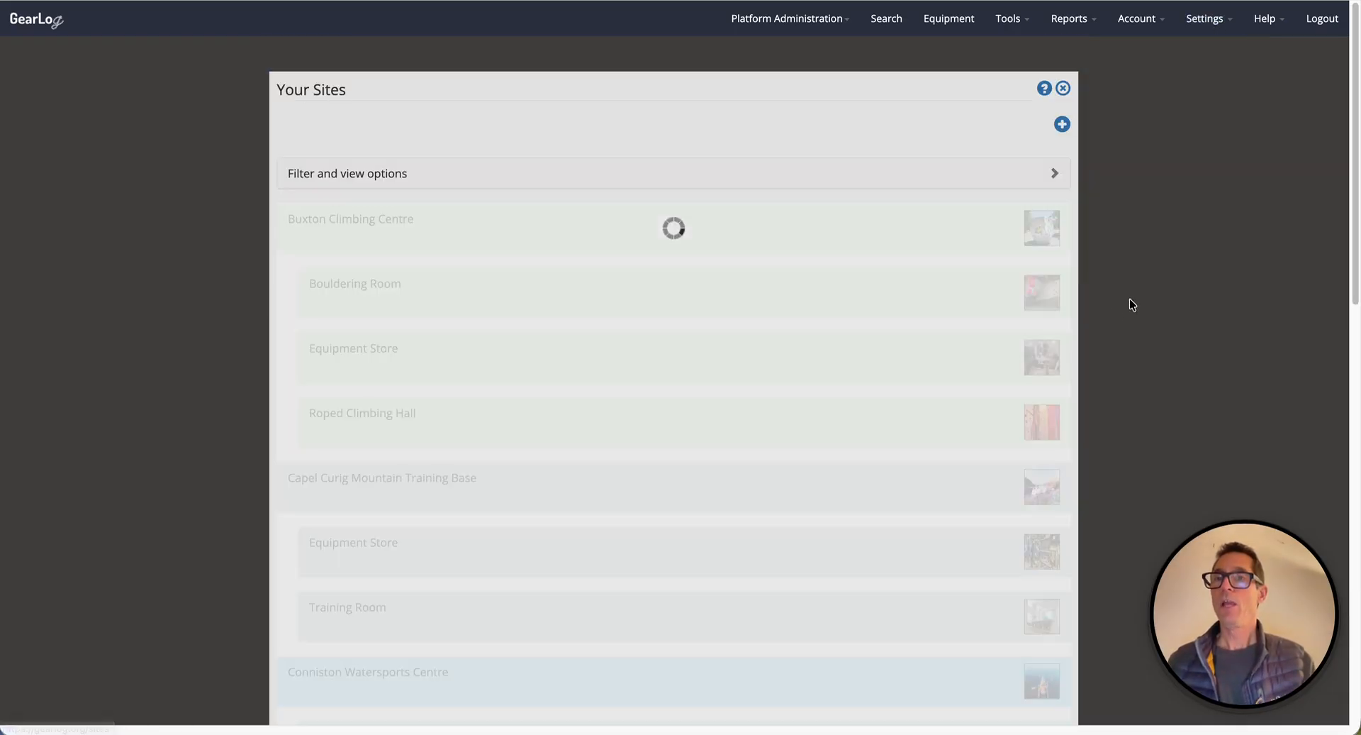